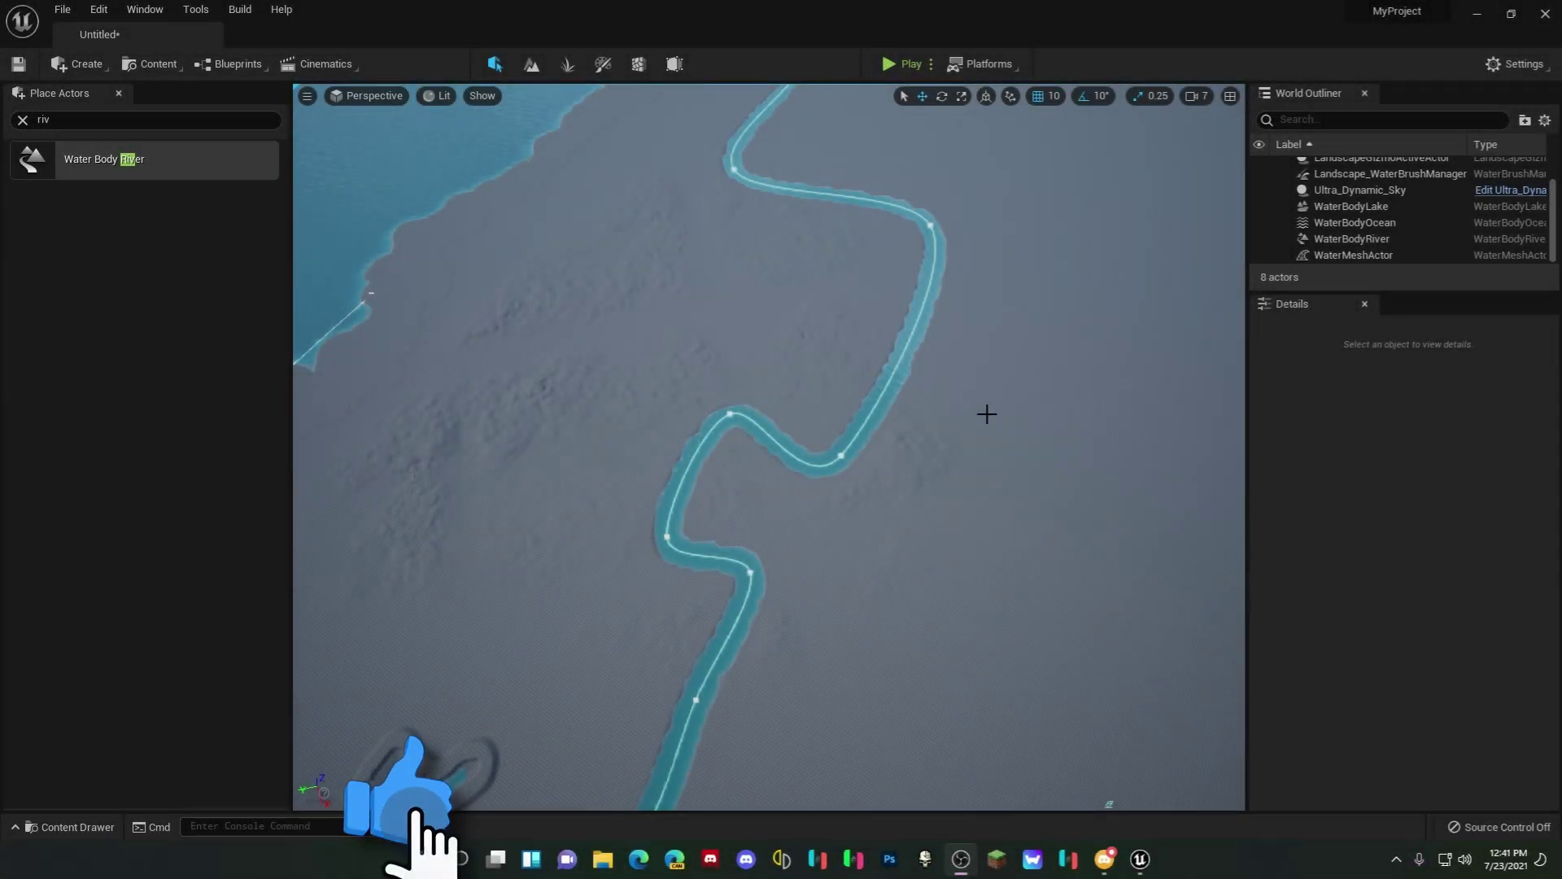
Step: Delete the existing ocean, lake, river and water mesh actors from the level, leaving the landscape in place
{"action": "right_click_drag", "start_coordinate": [769, 446], "coordinate": [1140, 285]}
{"action": "right_click_drag", "start_coordinate": [1017, 289], "coordinate": [1001, 378]}
{"action": "left_click", "coordinate": [1355, 222]}
{"action": "key", "text": "Delete"}
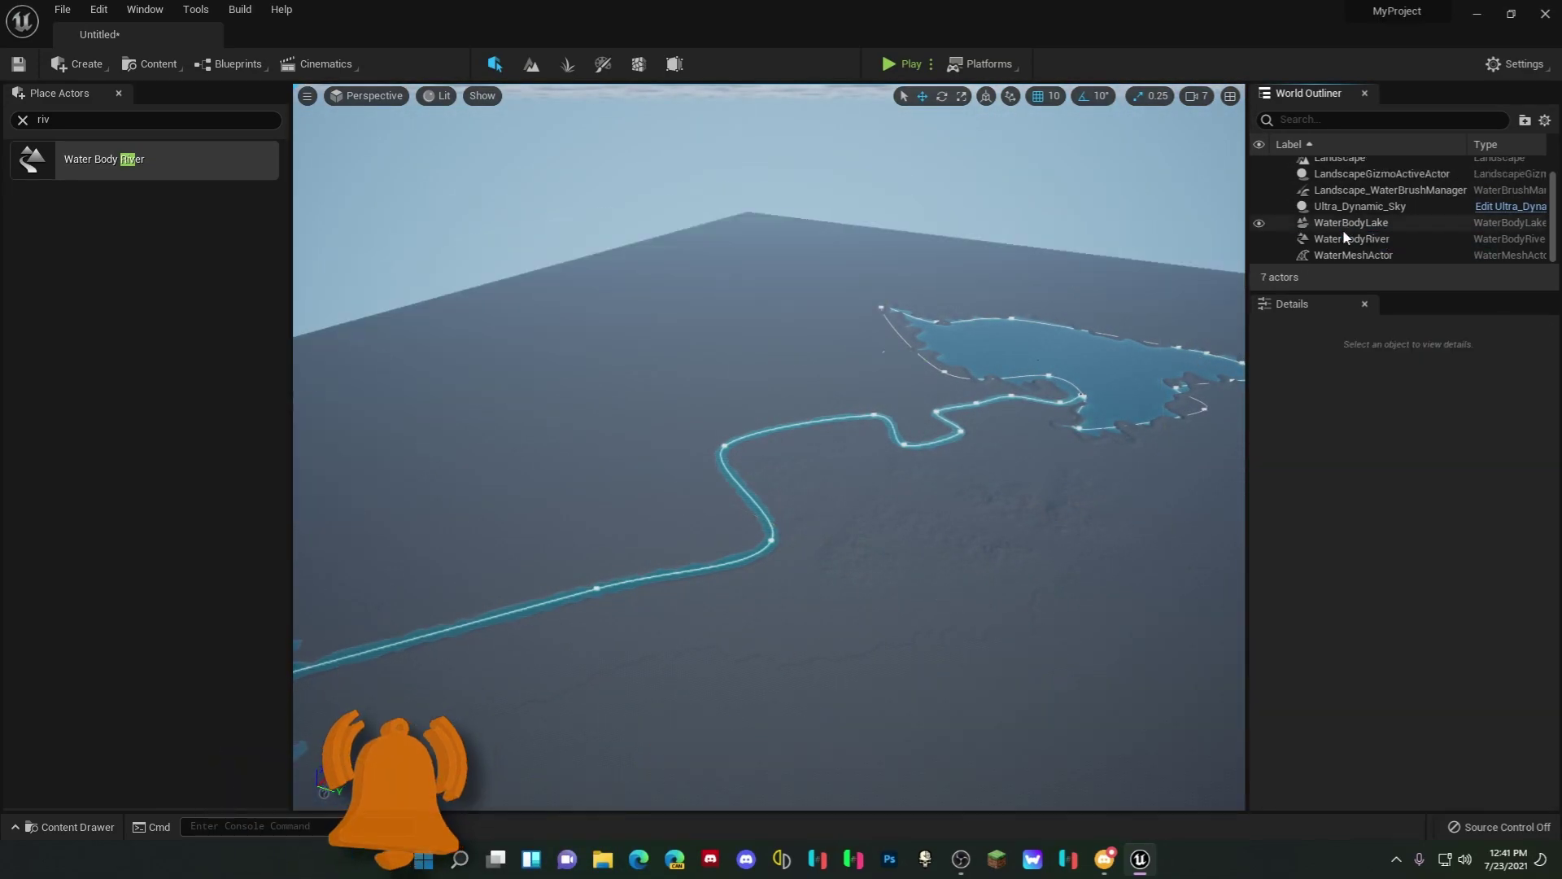
{"action": "left_click", "coordinate": [1351, 255]}
{"action": "key", "text": "Delete"}
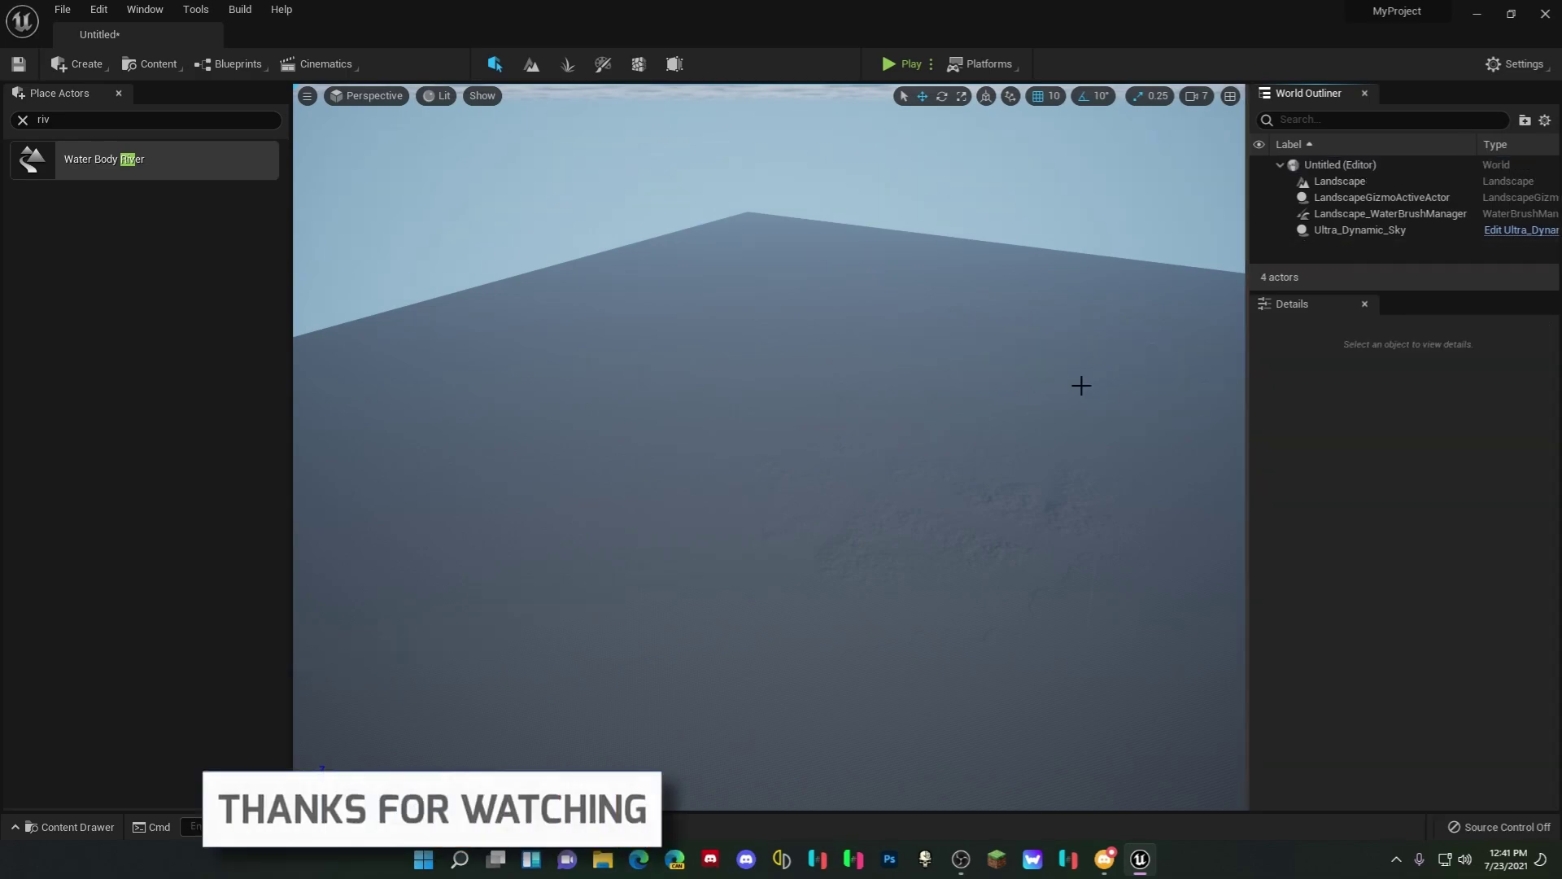
{"action": "right_click_drag", "start_coordinate": [769, 367], "coordinate": [806, 476]}
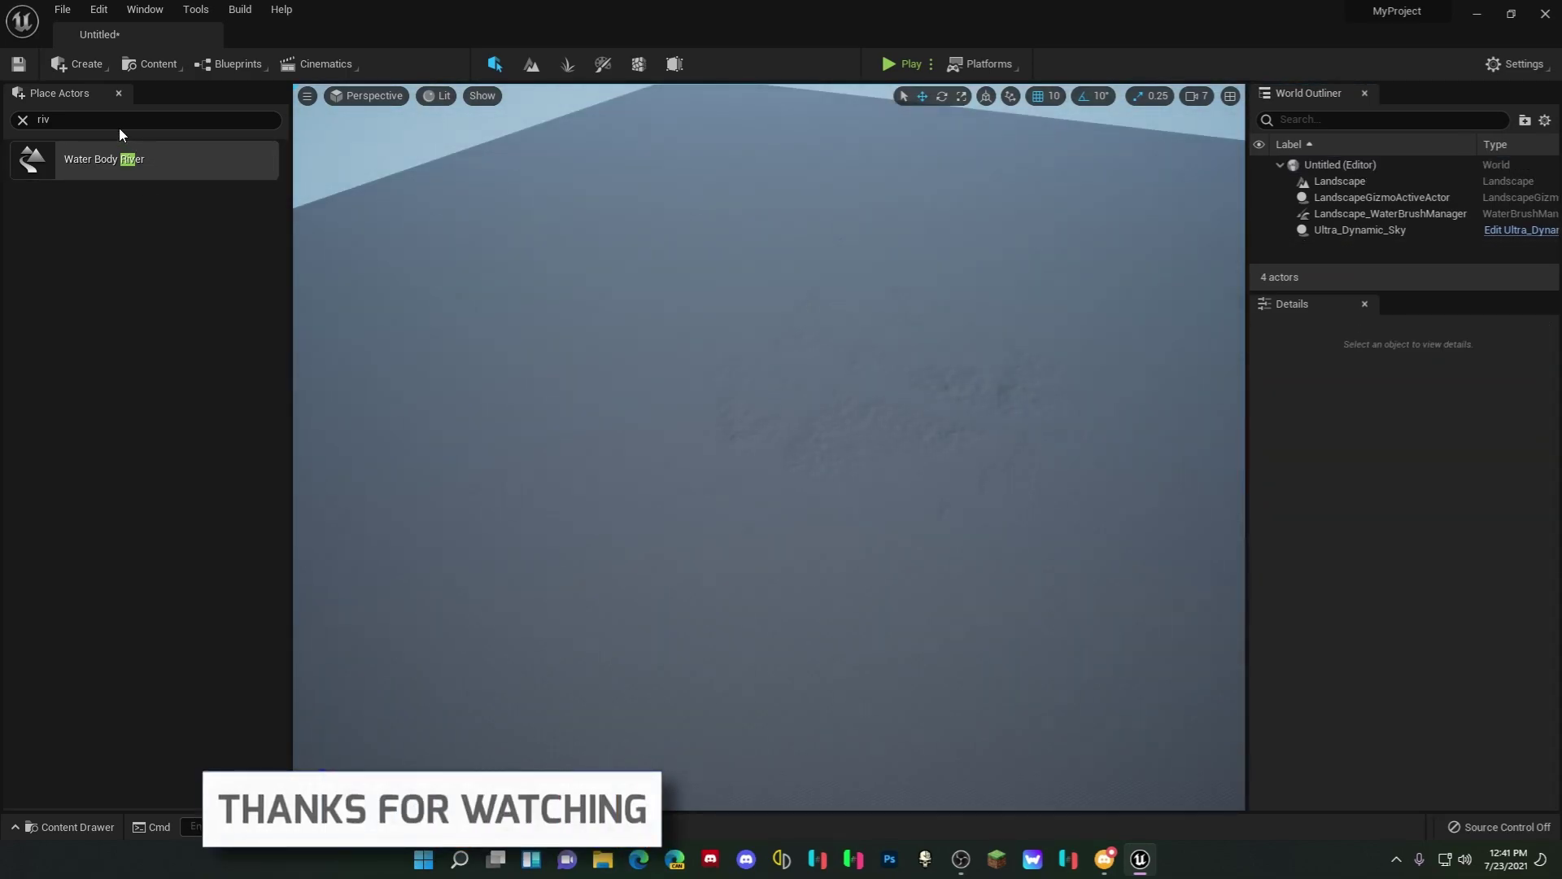
Step: Examine the Enable Edit Layers option in the new landscape settings, and return to selection mode
{"action": "left_click", "coordinate": [531, 63]}
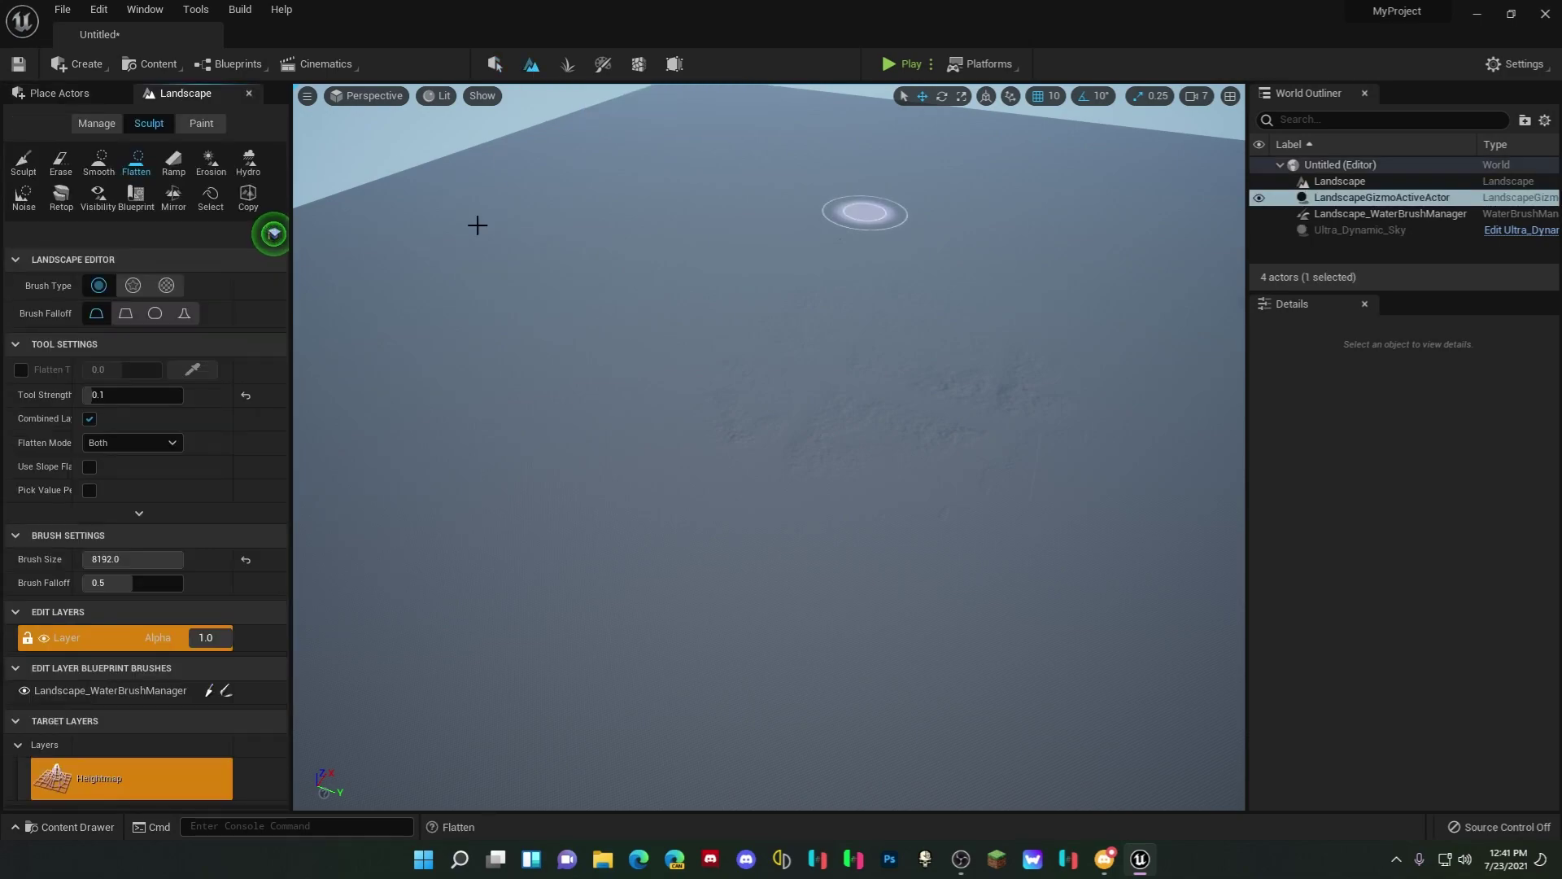
{"action": "left_click", "coordinate": [96, 124]}
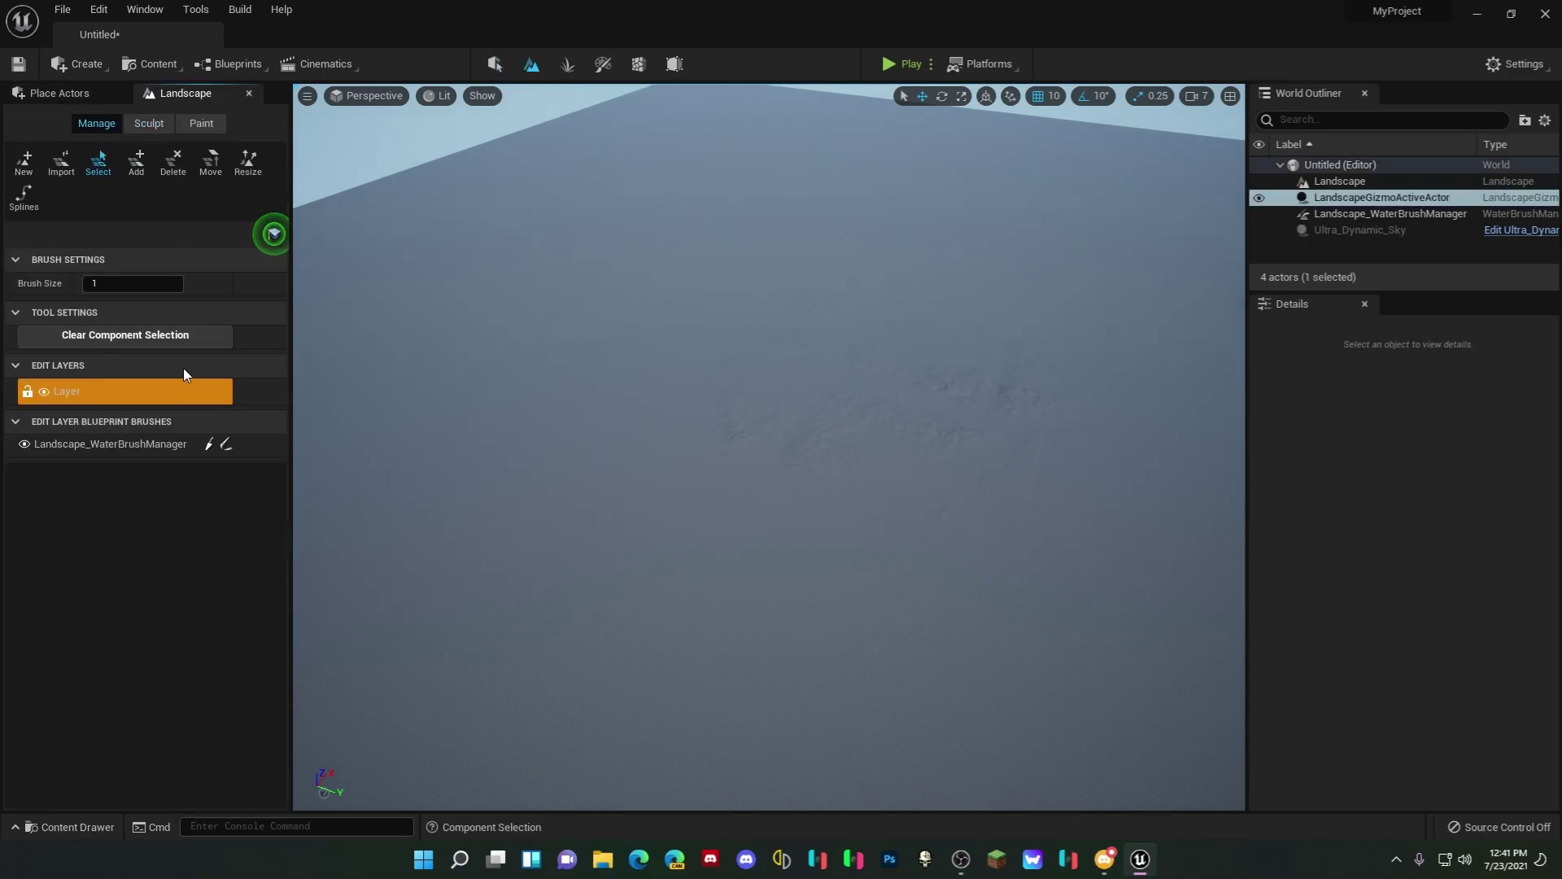
{"action": "left_click", "coordinate": [25, 166]}
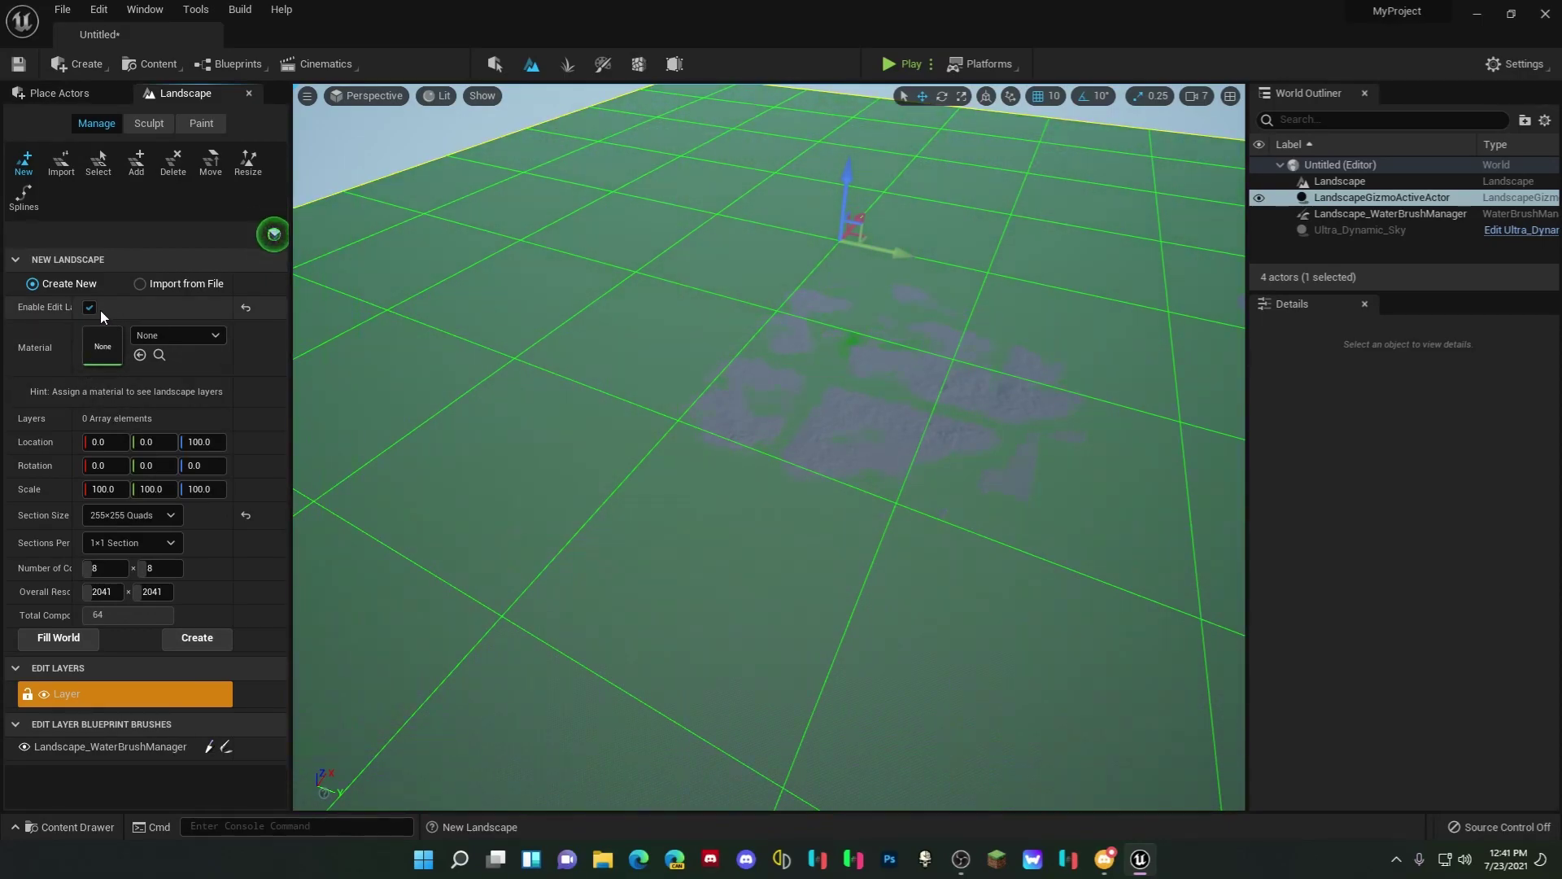
{"action": "left_click_drag", "start_coordinate": [73, 318], "coordinate": [116, 322]}
{"action": "left_click", "coordinate": [497, 70]}
{"action": "mouse_move", "coordinate": [747, 365]}
{"action": "right_mouse_down"}
{"action": "mouse_move", "coordinate": [773, 277]}
{"action": "mouse_move", "coordinate": [744, 366]}
{"action": "right_mouse_up"}
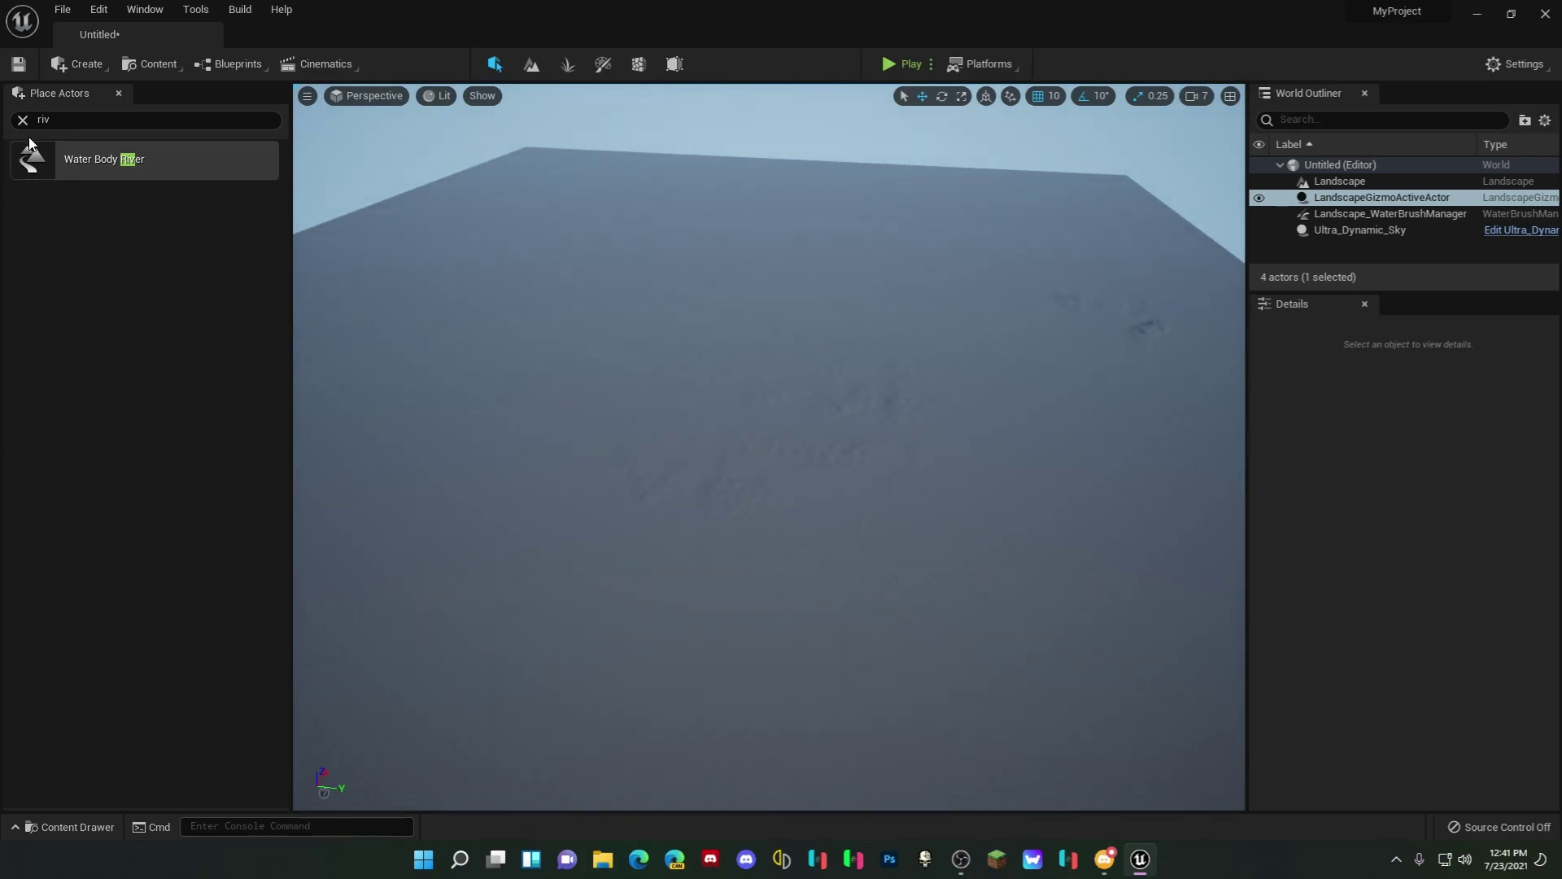
Step: Place a Water Body Ocean on the landscape and enlarge its island by pulling added spline points outward
{"action": "left_click_drag", "start_coordinate": [38, 158], "coordinate": [704, 389]}
{"action": "mouse_move", "coordinate": [714, 286]}
{"action": "right_mouse_down"}
{"action": "mouse_move", "coordinate": [700, 187]}
{"action": "mouse_move", "coordinate": [724, 281]}
{"action": "mouse_move", "coordinate": [903, 212]}
{"action": "mouse_move", "coordinate": [651, 293]}
{"action": "mouse_move", "coordinate": [708, 309]}
{"action": "right_mouse_up"}
{"action": "left_click", "coordinate": [912, 518]}
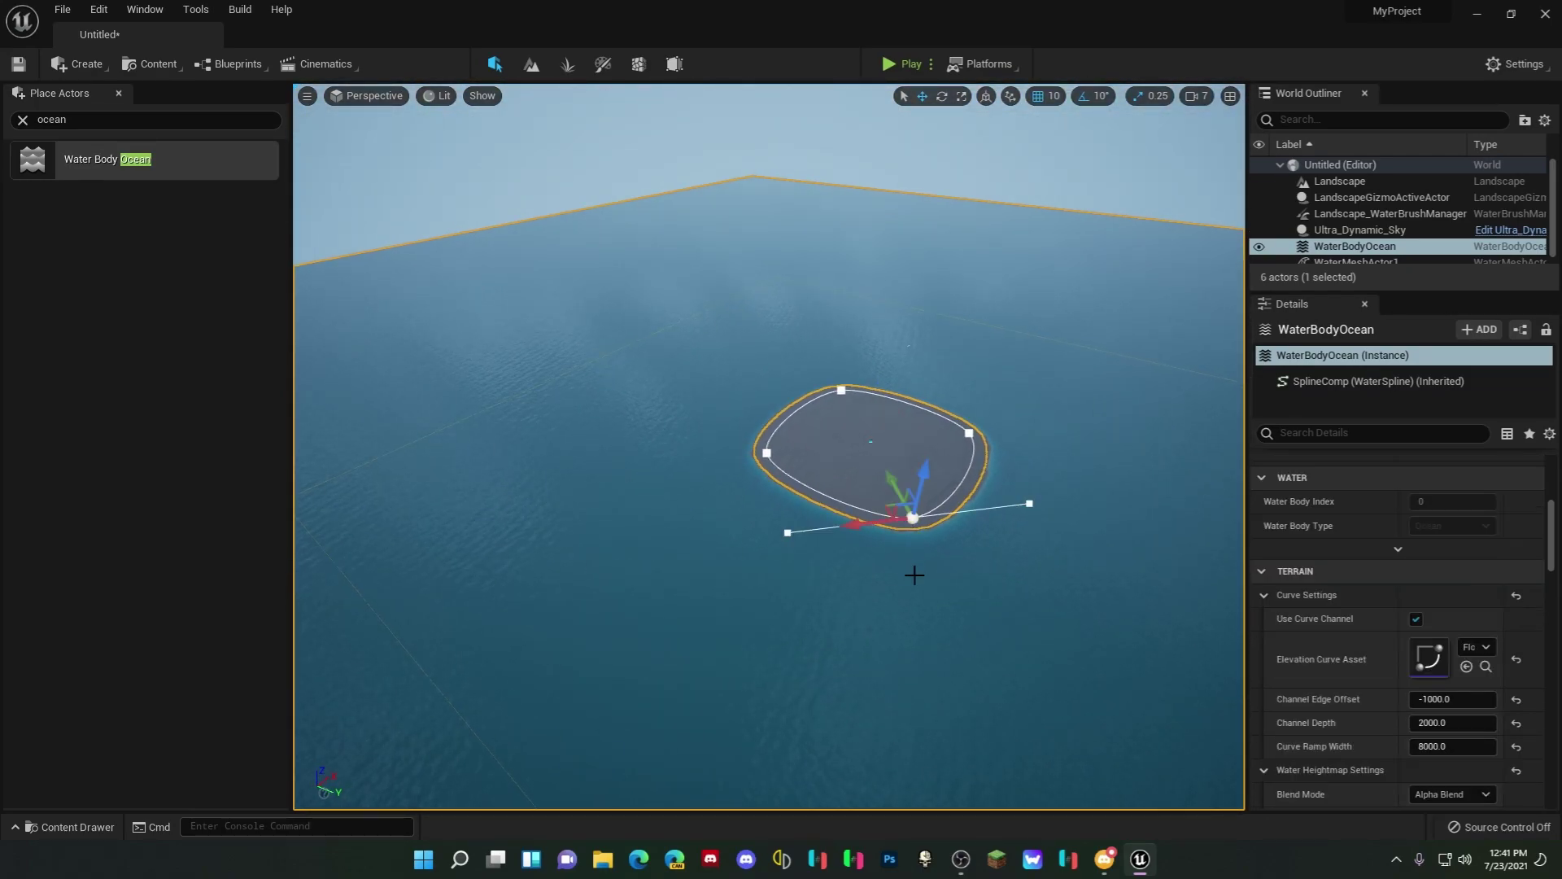
{"action": "left_click_drag", "start_coordinate": [874, 527], "coordinate": [613, 544], "text": "alt"}
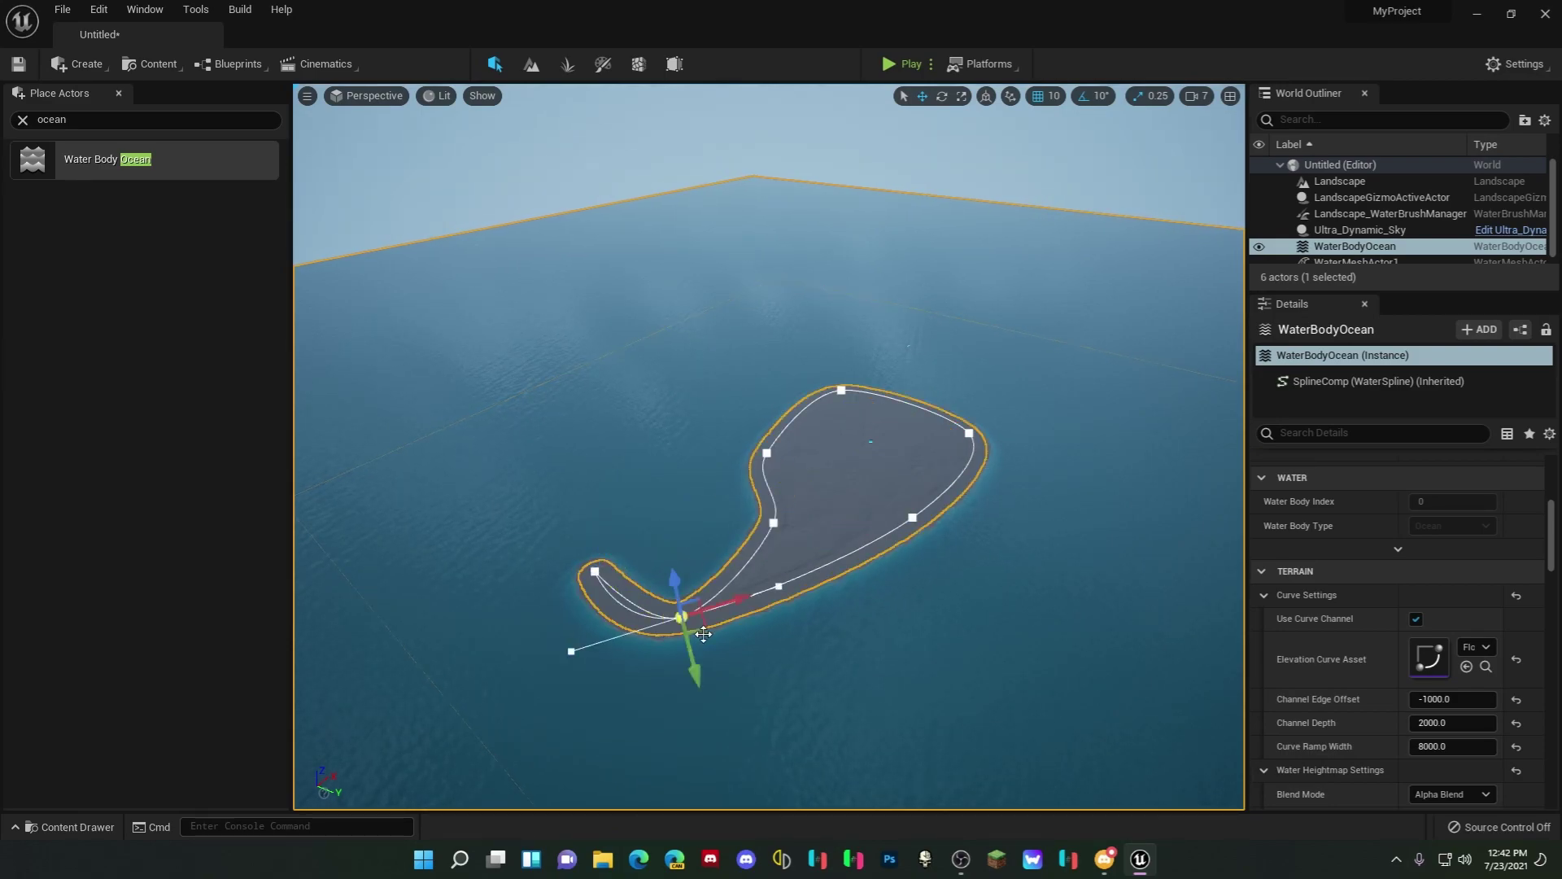
{"action": "left_click_drag", "start_coordinate": [696, 662], "coordinate": [662, 529]}
{"action": "left_click_drag", "start_coordinate": [905, 519], "coordinate": [1074, 630], "text": "alt"}
{"action": "left_click_drag", "start_coordinate": [879, 522], "coordinate": [1177, 586], "text": "alt"}
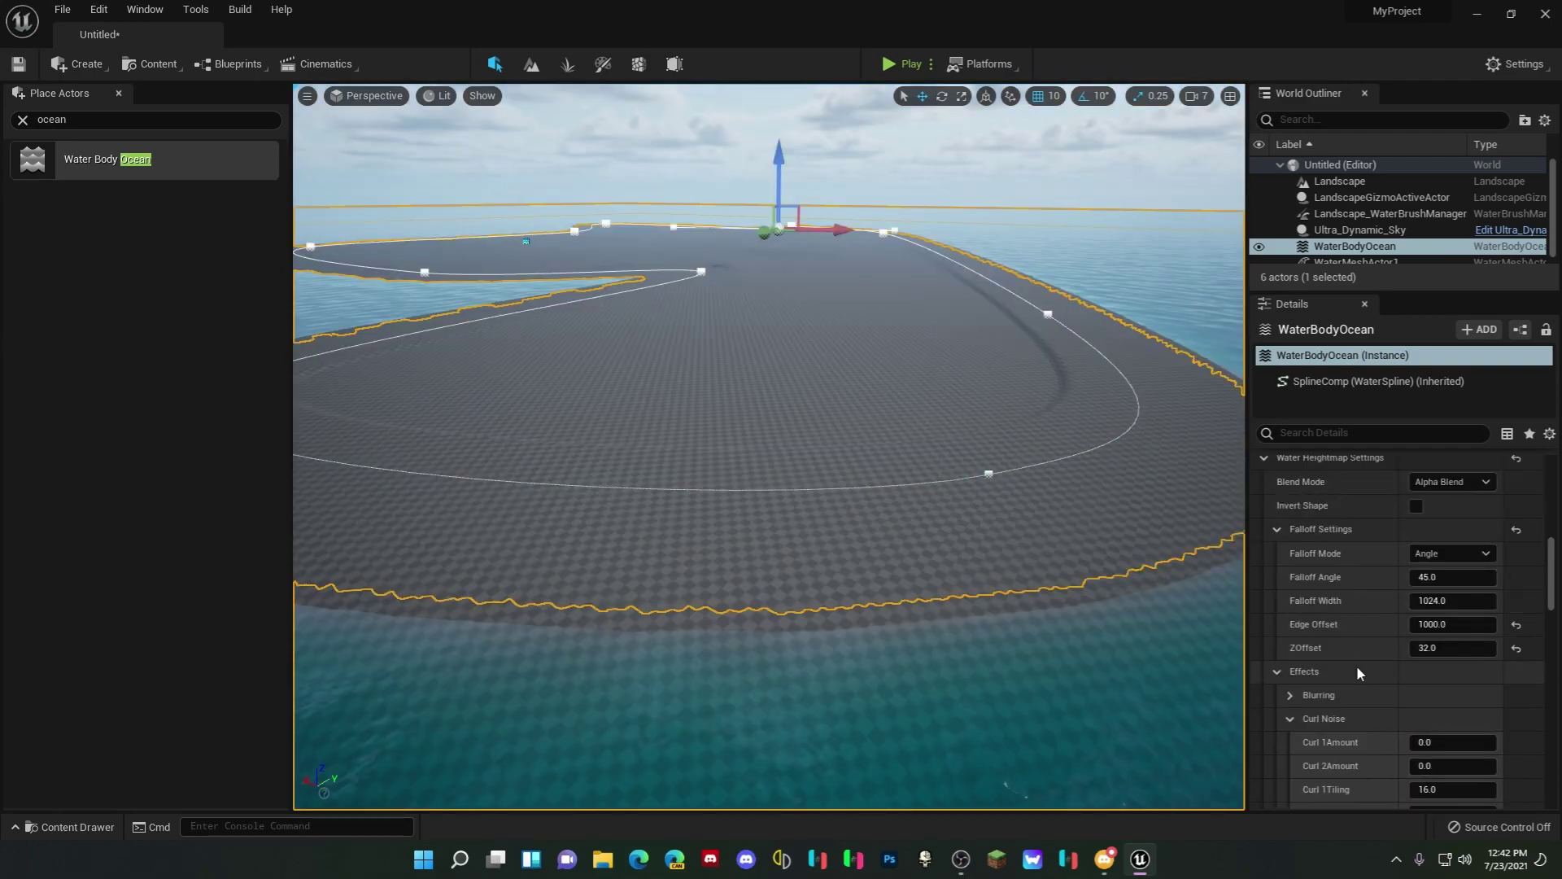
Step: Set the ocean's Curl 1 Amount to 0.840833, Curl 2 Amount to 0.879259, Curl 1 Tiling to 24.547165, Curl 2 Tiling to 3.070858 and blur Radius to 0
{"action": "scroll", "coordinate": [1356, 666], "scroll_direction": "down", "scroll_amount": 2}
{"action": "left_click_drag", "start_coordinate": [1452, 612], "coordinate": [1465, 612]}
{"action": "key", "text": "s"}
{"action": "right_click_drag", "start_coordinate": [889, 599], "coordinate": [865, 607]}
{"action": "left_click_drag", "start_coordinate": [1465, 612], "coordinate": [1449, 683]}
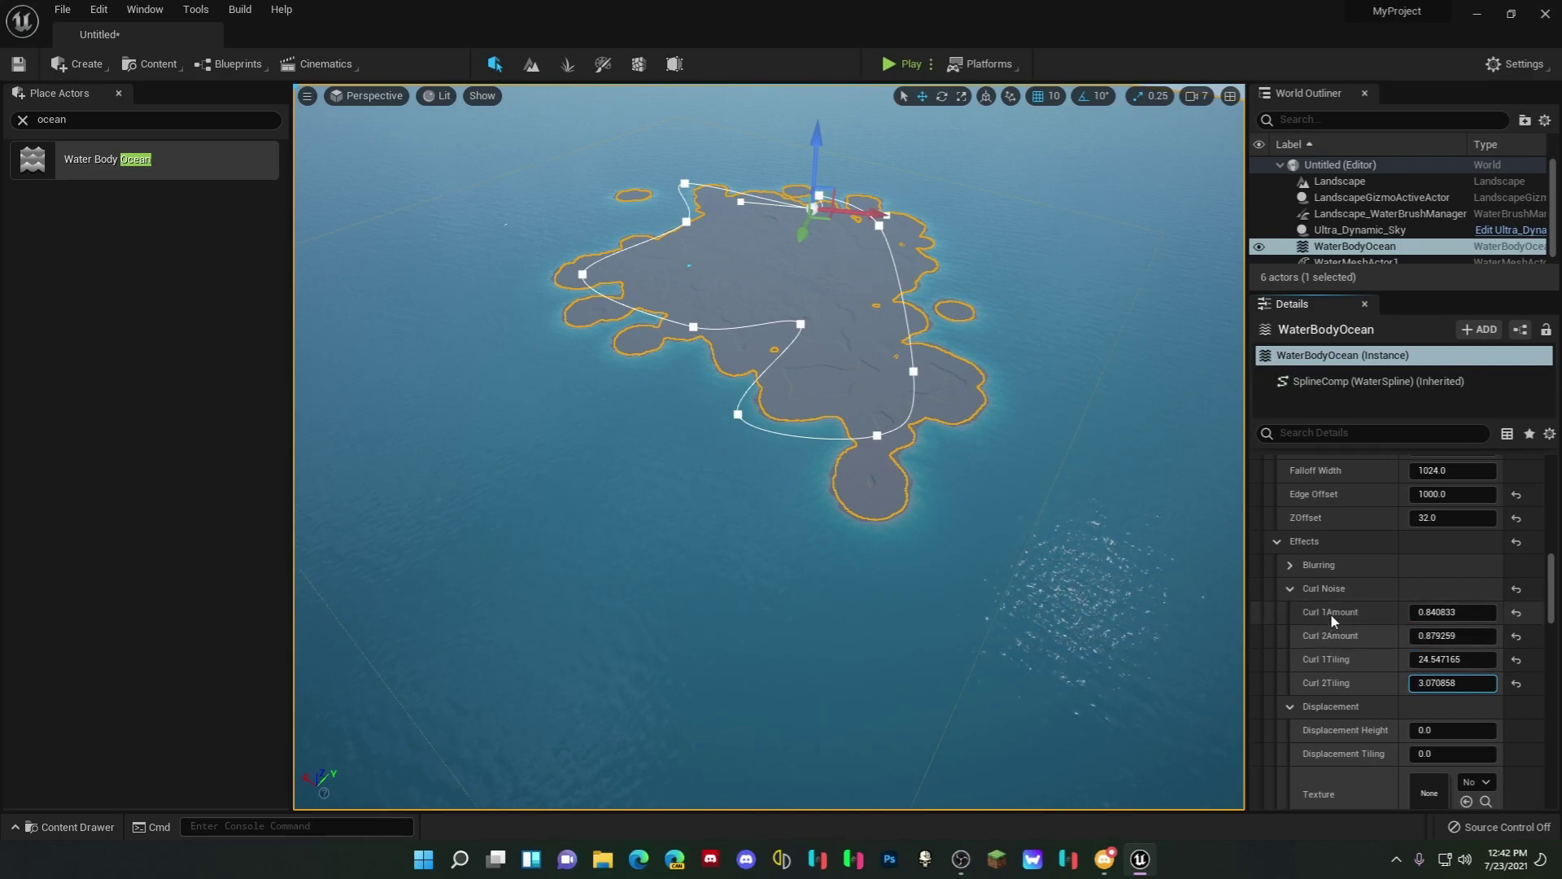
{"action": "left_click", "coordinate": [1290, 565]}
{"action": "left_click_drag", "start_coordinate": [1452, 612], "coordinate": [1445, 612]}
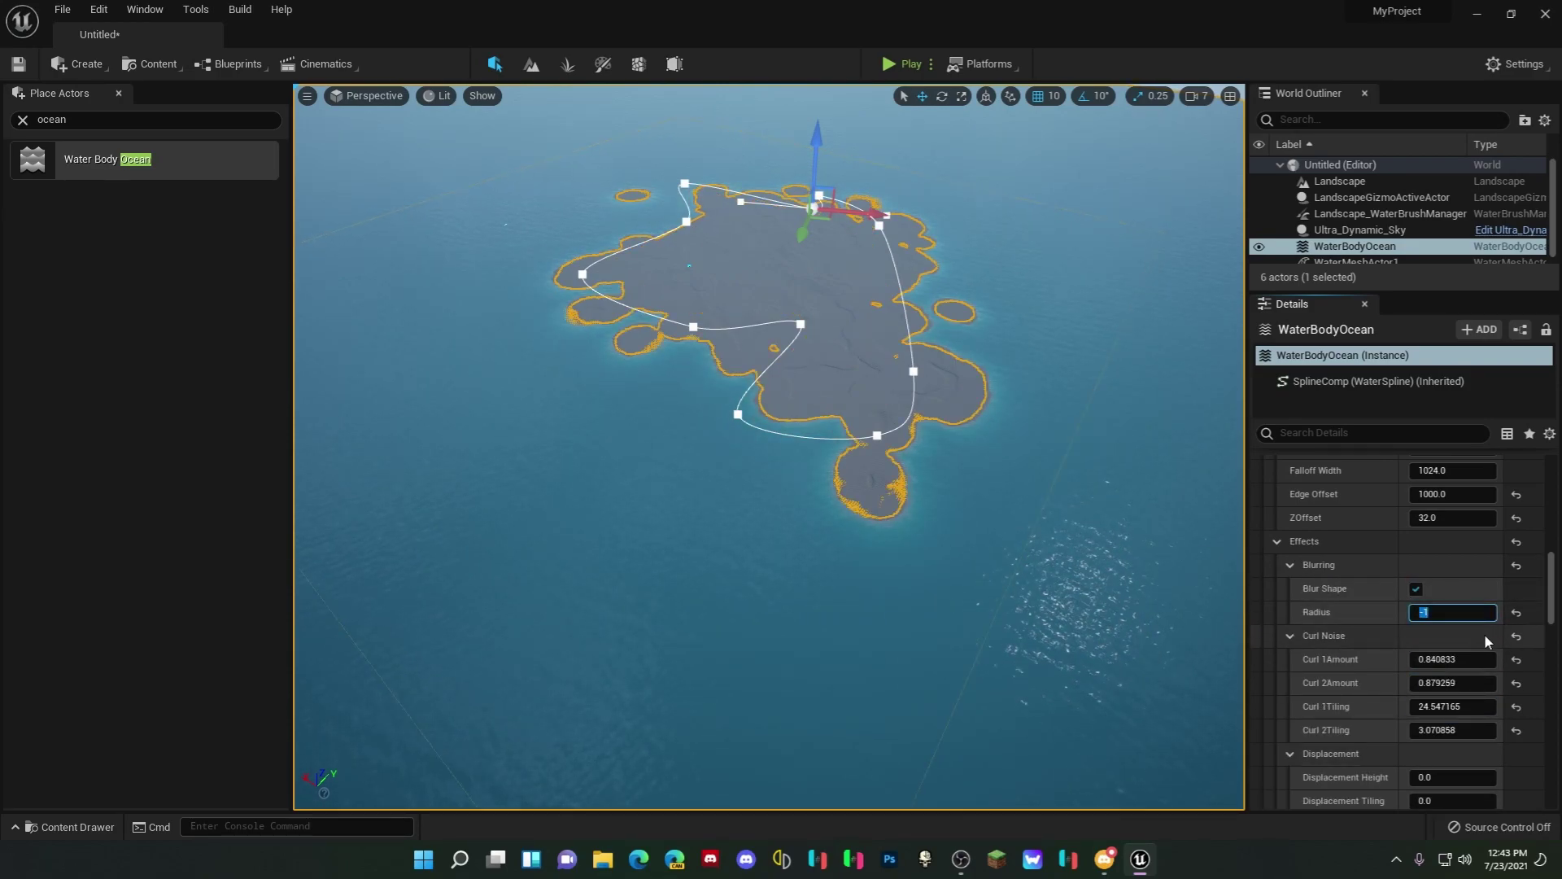
Step: Examine the island's surface and the ocean's channel, falloff and terracing settings
{"action": "right_click_drag", "start_coordinate": [881, 519], "coordinate": [881, 407]}
{"action": "key", "text": "w"}
{"action": "right_click_drag", "start_coordinate": [690, 489], "coordinate": [749, 488]}
{"action": "key", "text": "w"}
{"action": "key", "text": "s"}
{"action": "right_click_drag", "start_coordinate": [876, 529], "coordinate": [876, 407]}
{"action": "scroll", "coordinate": [1364, 604], "scroll_direction": "up", "scroll_amount": 5}
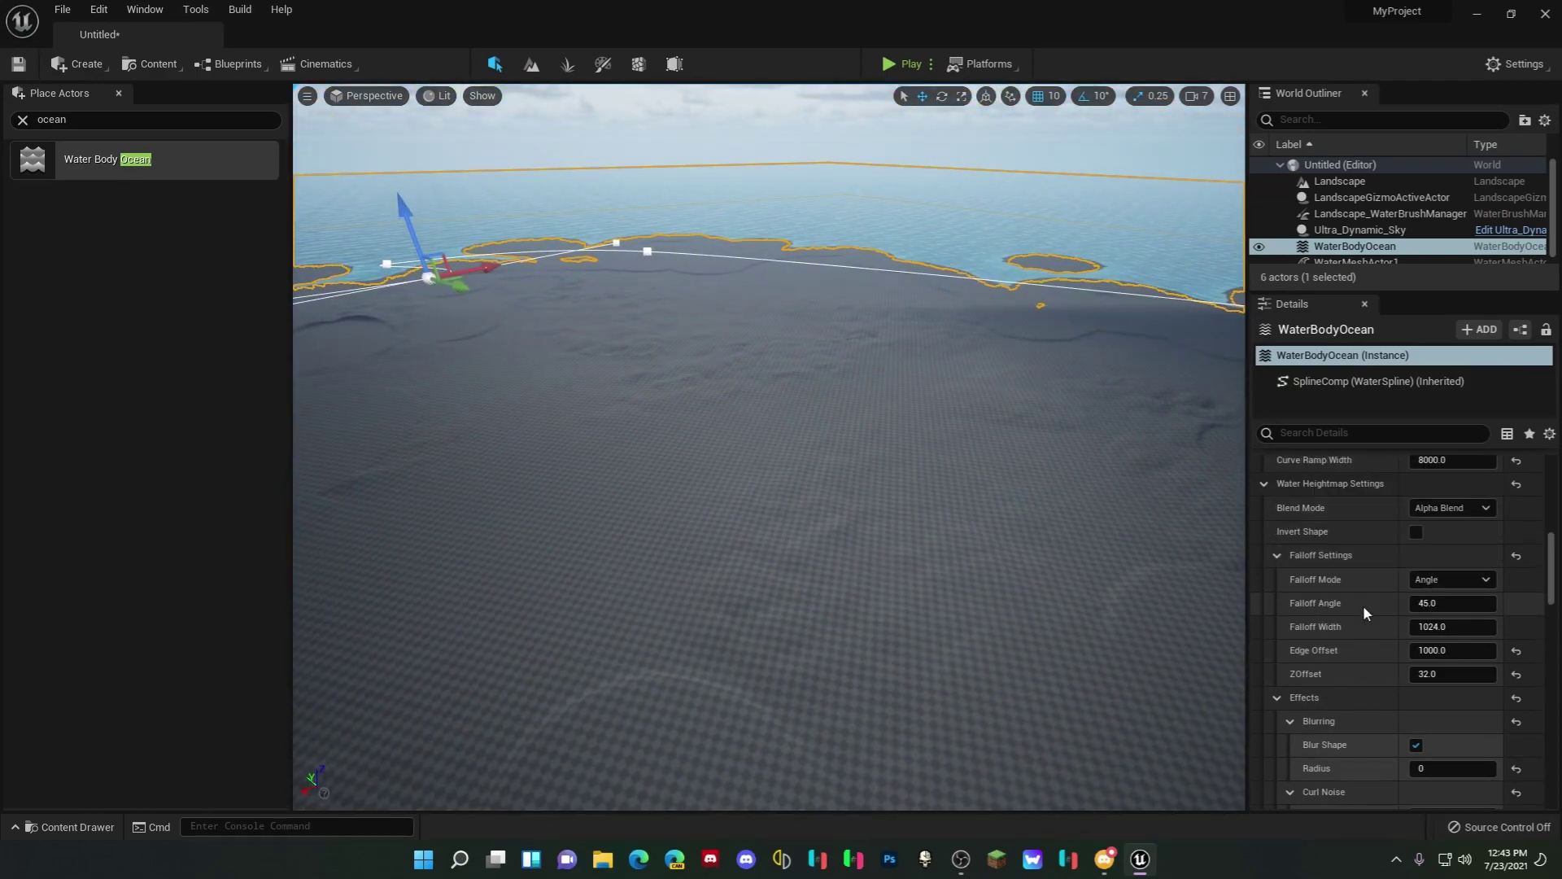
{"action": "scroll", "coordinate": [1364, 604], "scroll_direction": "up", "scroll_amount": 4}
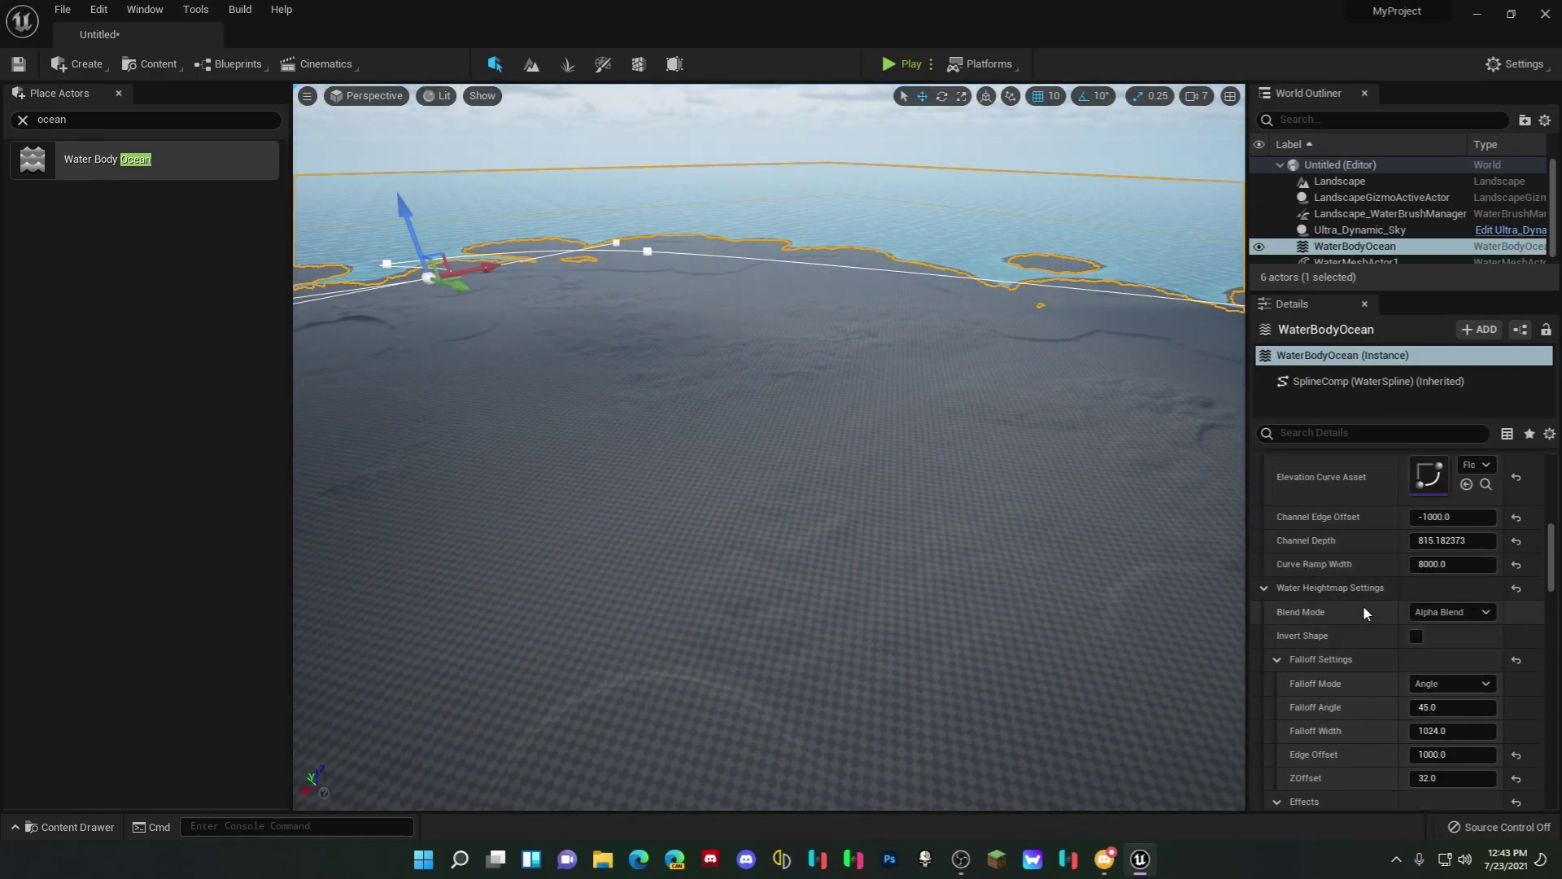
{"action": "scroll", "coordinate": [1364, 604], "scroll_direction": "down", "scroll_amount": 12}
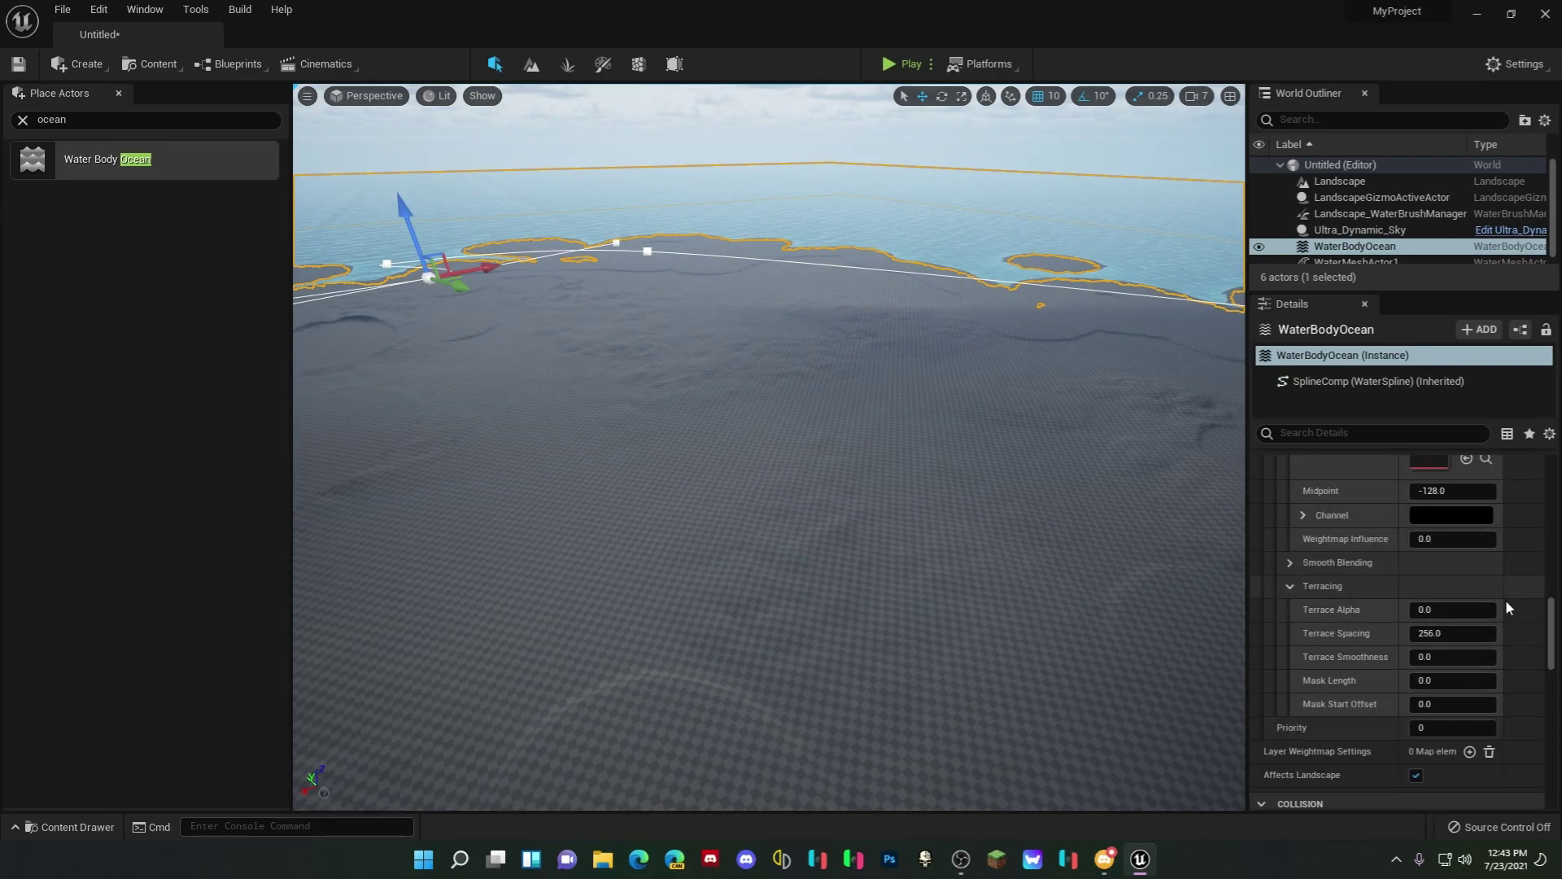
Step: Search the placeable actors for "lake" and place a Water Body Lake in the interior of the island
{"action": "right_click_drag", "start_coordinate": [768, 446], "coordinate": [521, 552]}
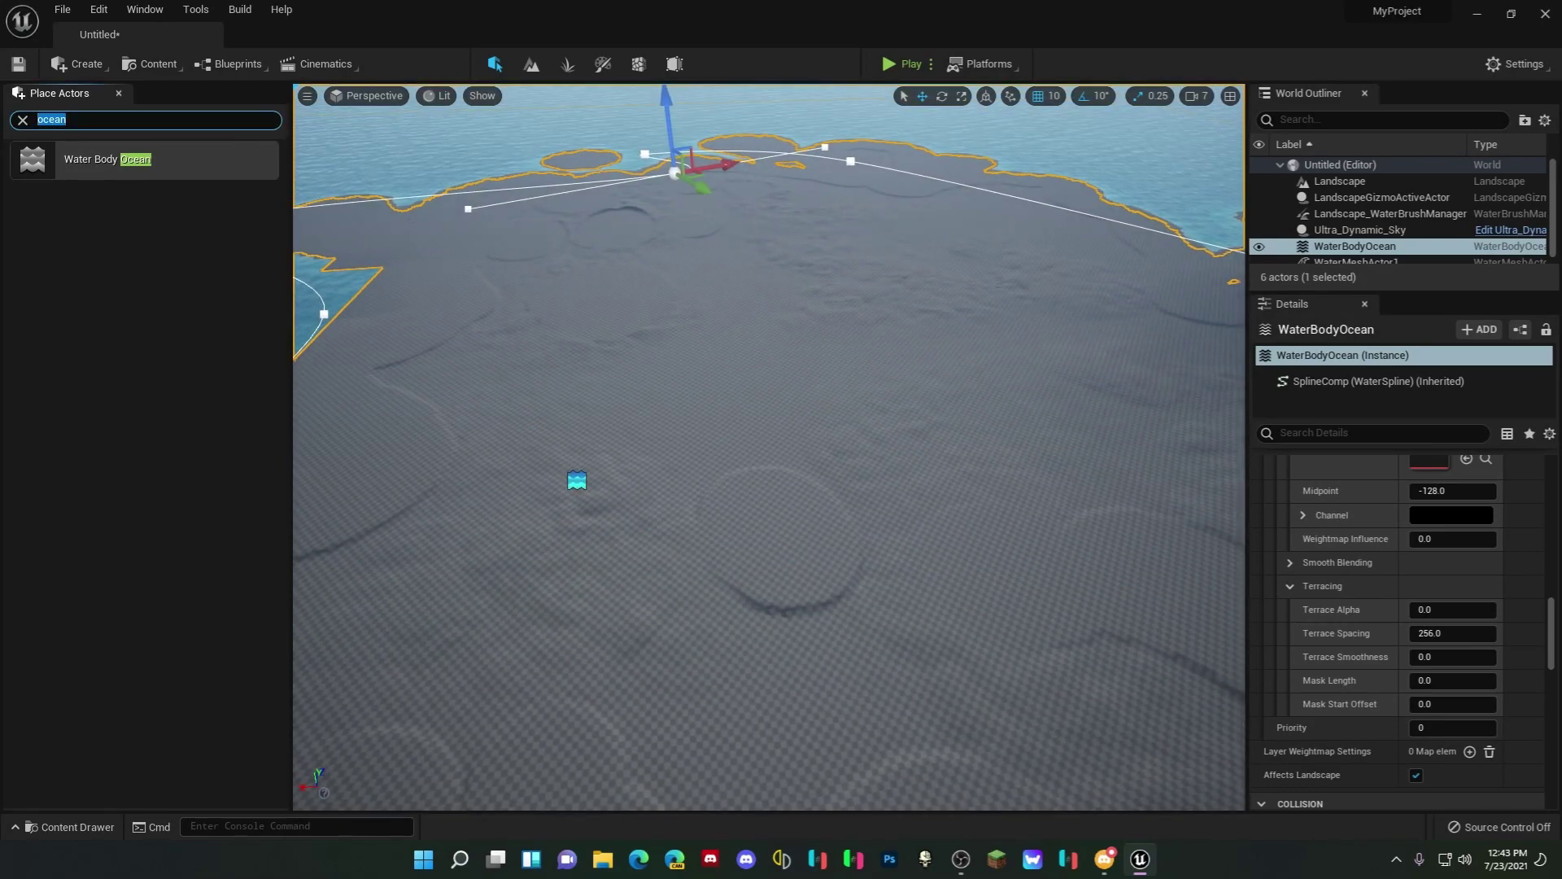
{"action": "type", "text": "lake"}
{"action": "left_click_drag", "start_coordinate": [106, 158], "coordinate": [1009, 384]}
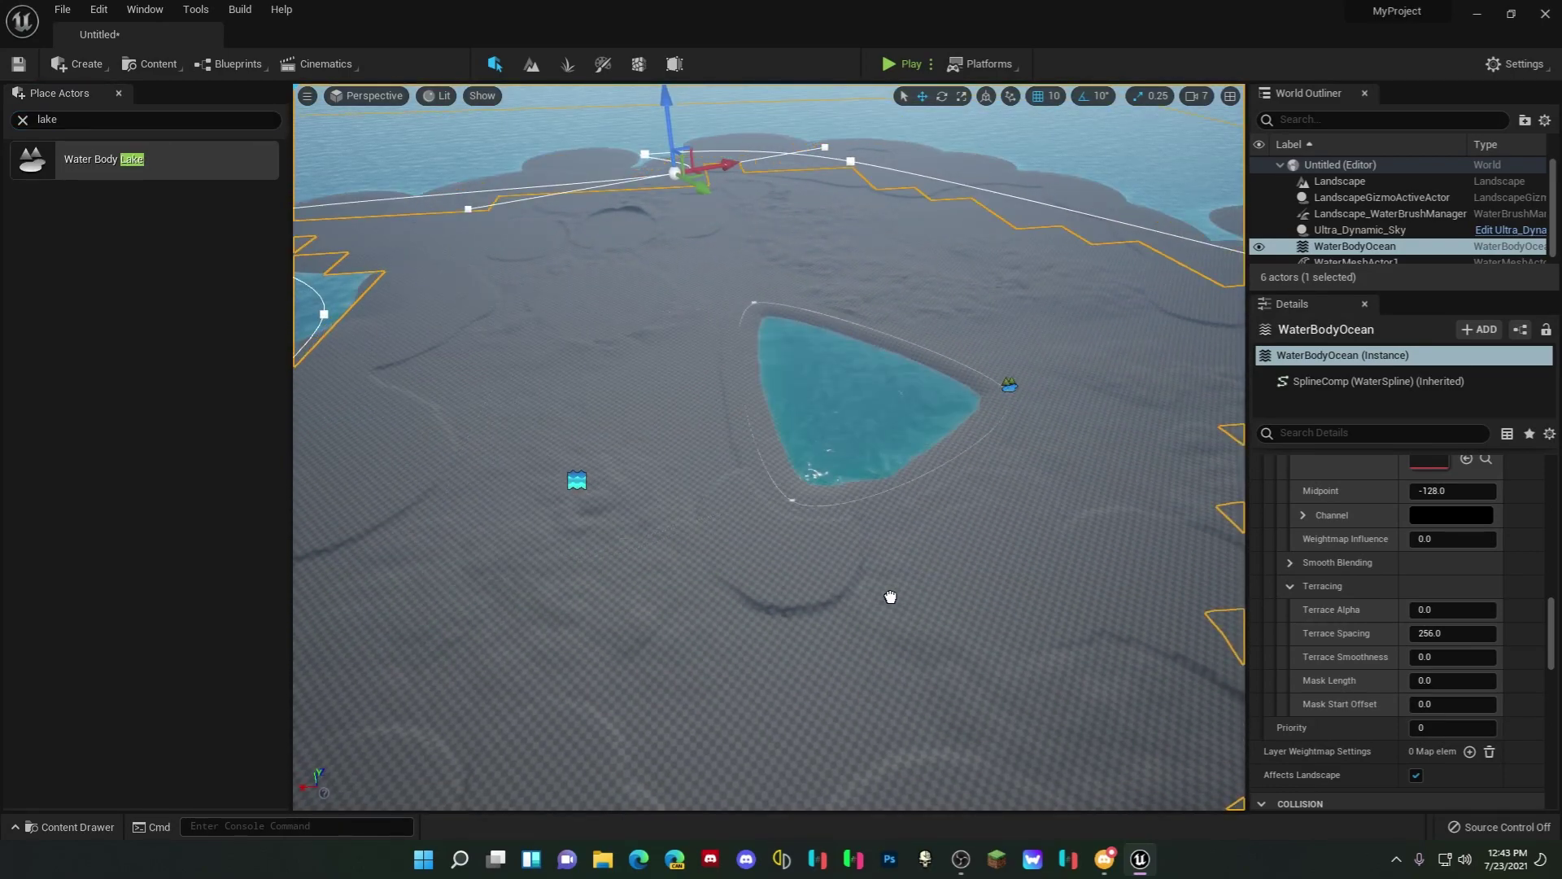
{"action": "right_click_drag", "start_coordinate": [820, 647], "coordinate": [866, 636]}
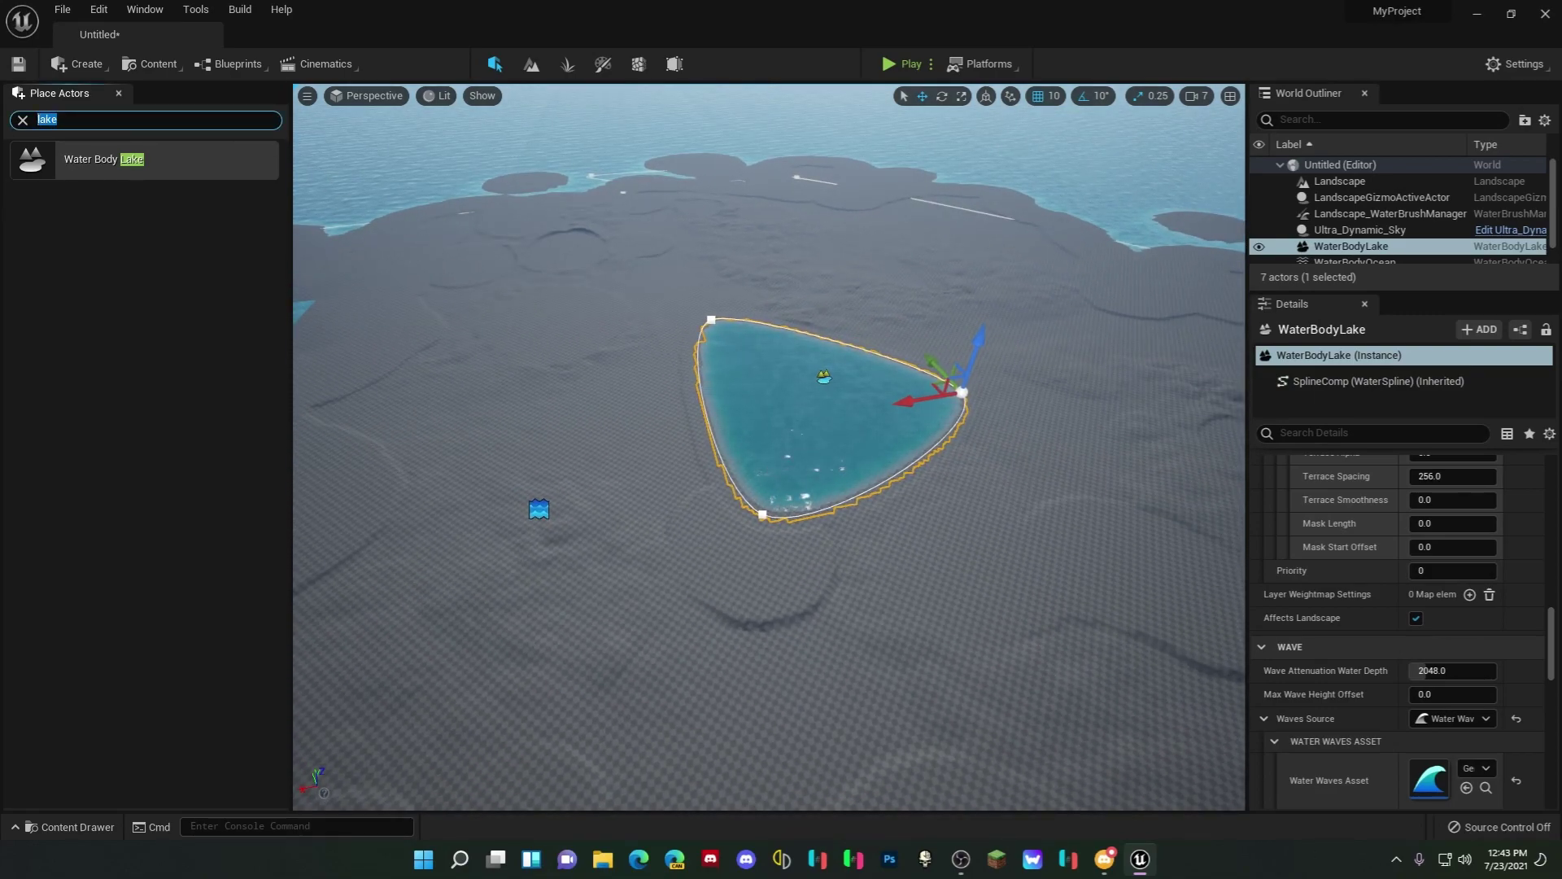
Step: Enlarge and reshape the lake by adding spline points and pulling them outward across the island
{"action": "left_click", "coordinate": [766, 516]}
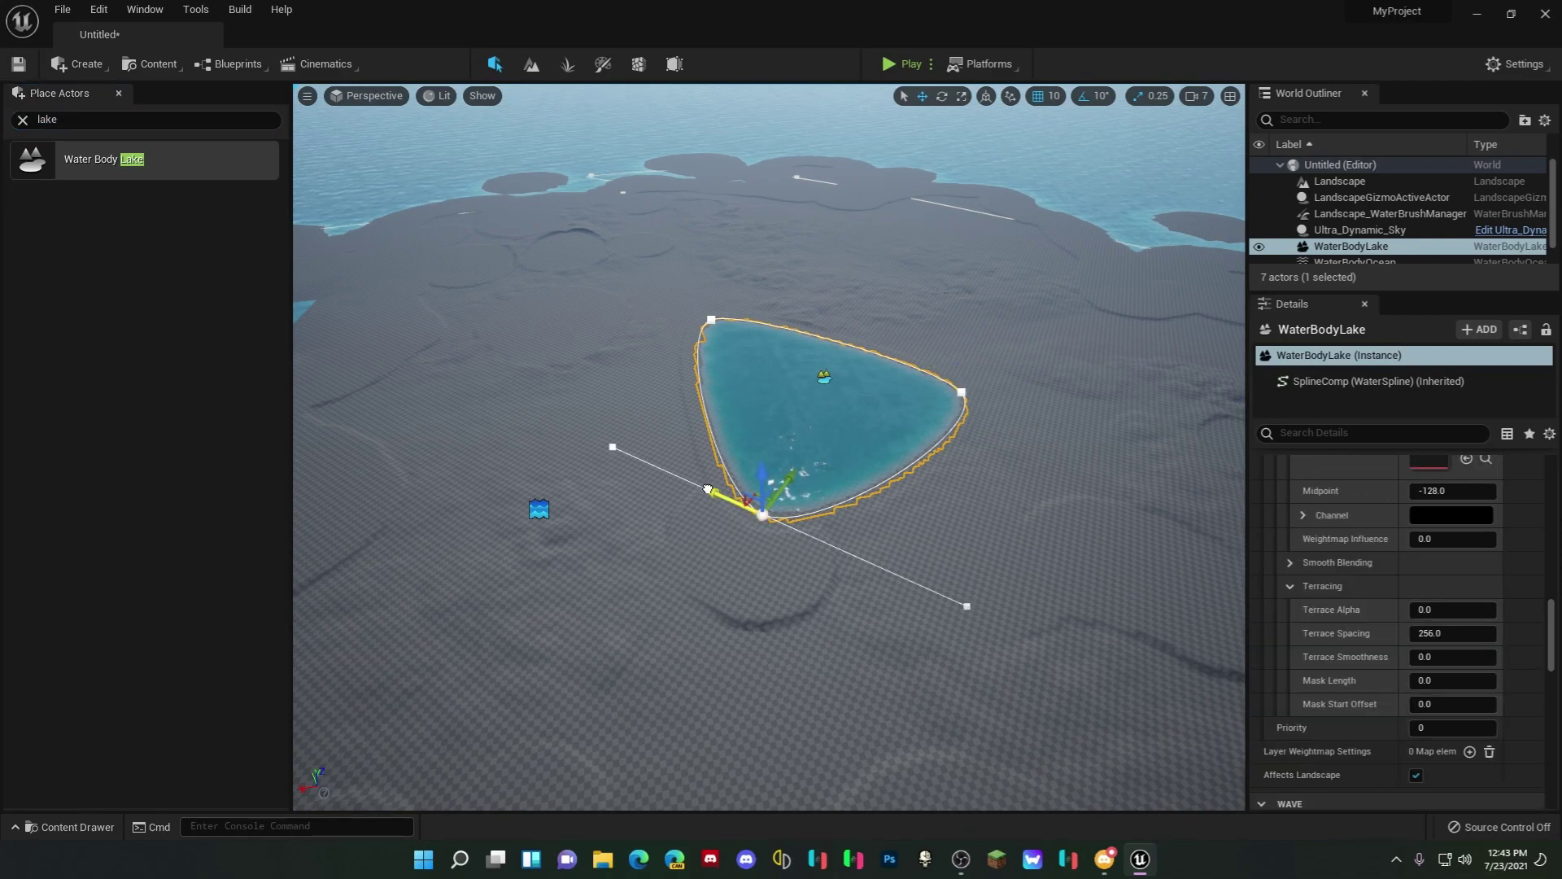
{"action": "left_click_drag", "start_coordinate": [707, 489], "coordinate": [480, 359], "text": "alt"}
{"action": "left_click", "coordinate": [760, 513]}
{"action": "right_click_drag", "start_coordinate": [838, 526], "coordinate": [841, 528]}
{"action": "left_click_drag", "start_coordinate": [841, 528], "coordinate": [800, 681]}
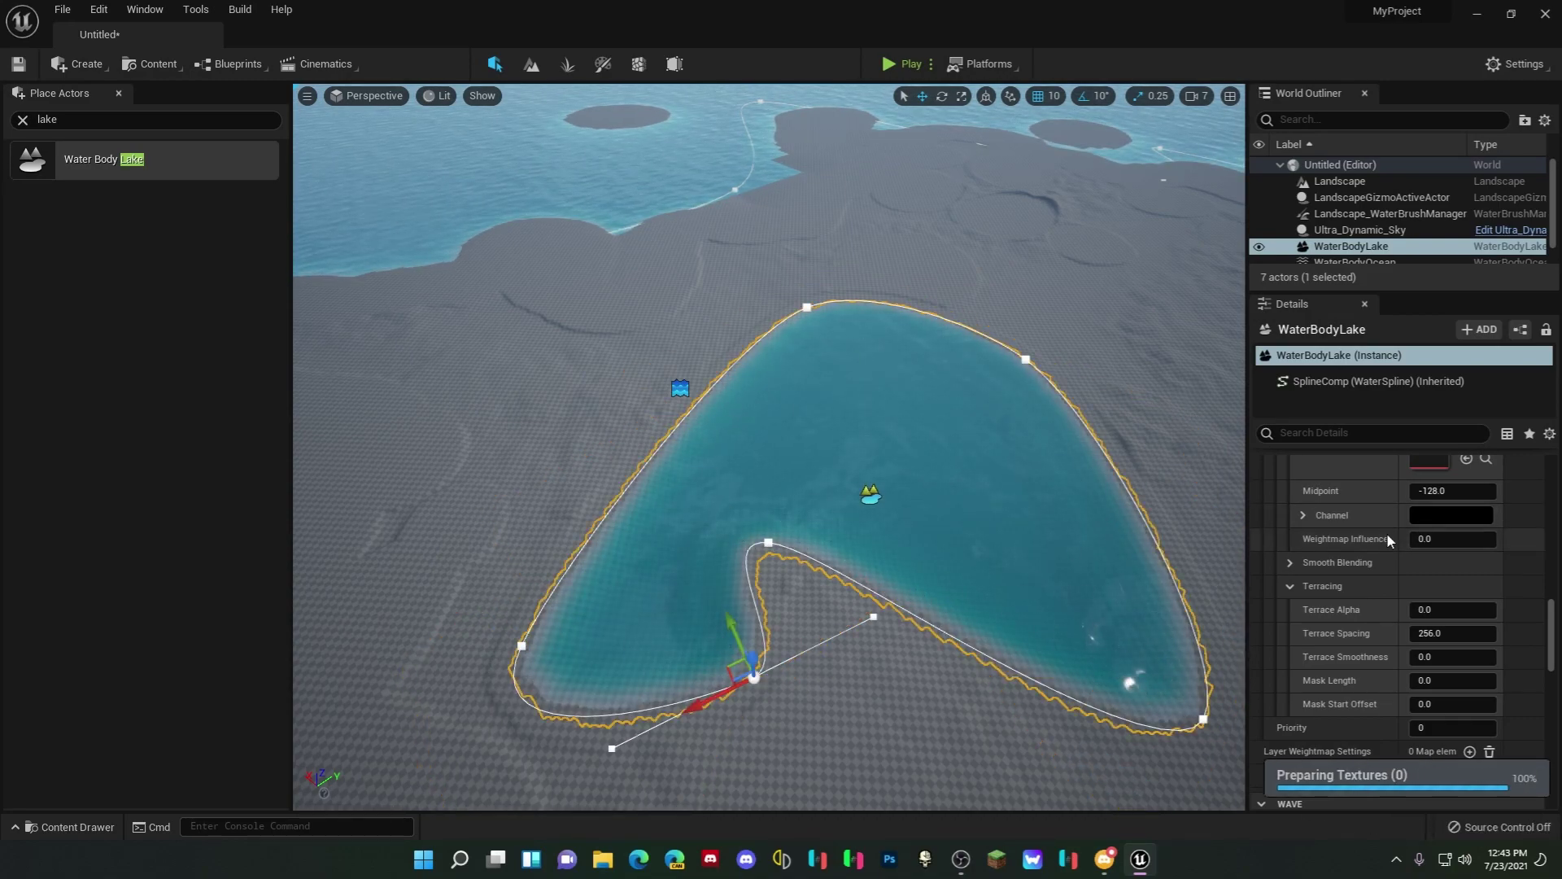
Step: Adjust the lake's curl noise amounts and tiling to make its shoreline irregular, and deselect the lake
{"action": "scroll", "coordinate": [1465, 626], "scroll_direction": "up", "scroll_amount": 5}
{"action": "mouse_move", "coordinate": [1418, 529]}
{"action": "left_mouse_down"}
{"action": "mouse_move", "coordinate": [1510, 530]}
{"action": "mouse_move", "coordinate": [1430, 530]}
{"action": "mouse_move", "coordinate": [1436, 553]}
{"action": "left_mouse_up"}
{"action": "left_click_drag", "start_coordinate": [1420, 576], "coordinate": [1452, 576]}
{"action": "right_click_drag", "start_coordinate": [789, 558], "coordinate": [826, 581]}
{"action": "key", "text": "Escape"}
{"action": "key", "text": "e"}
{"action": "key", "text": "s"}
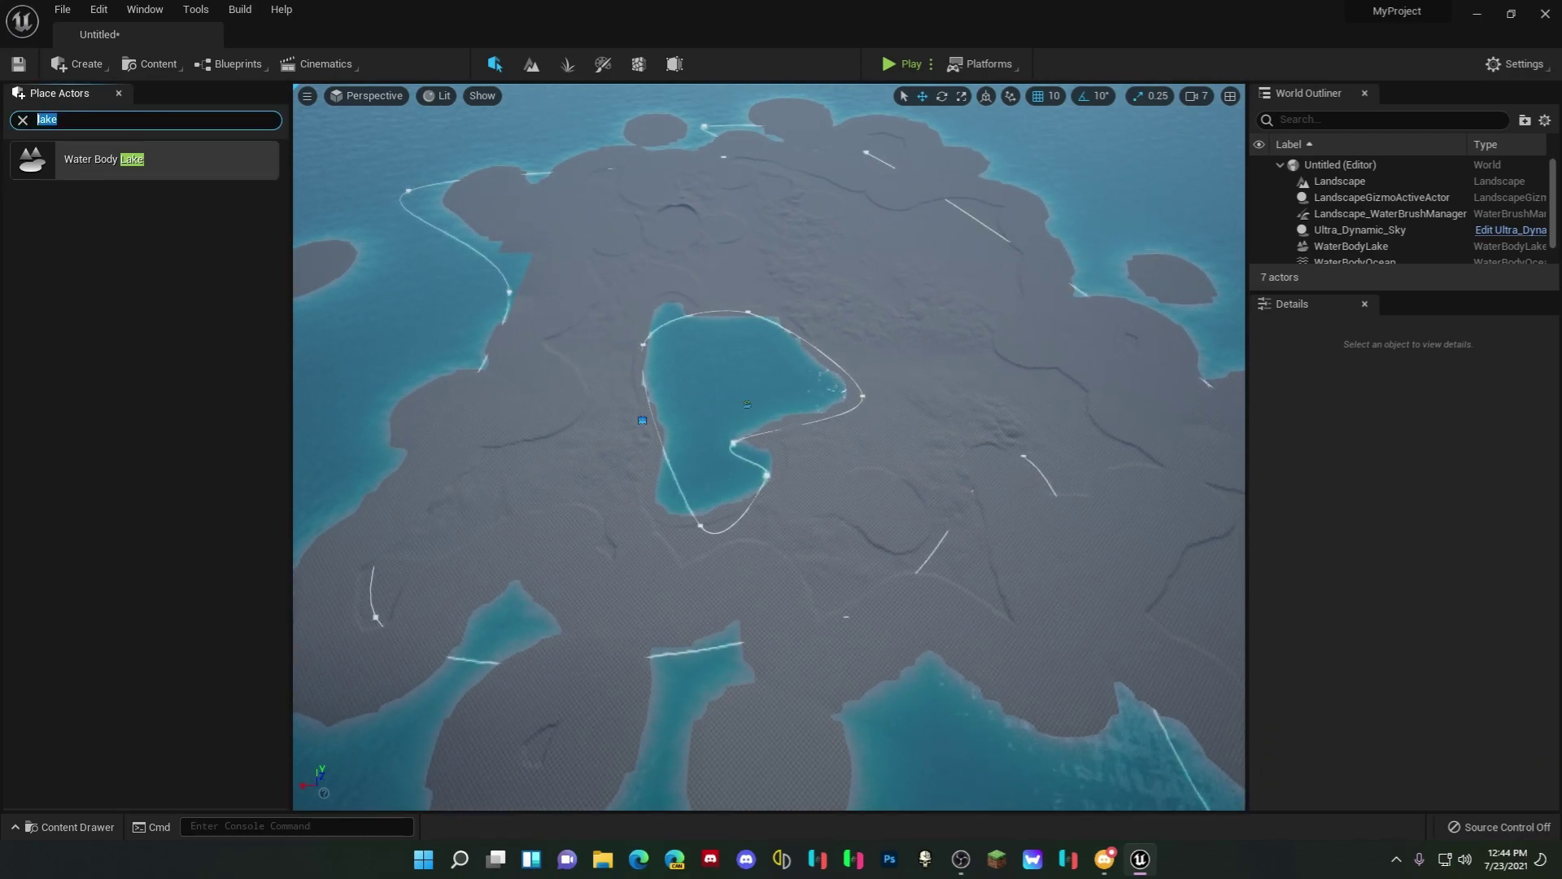
Step: Search the placeable actors for "riv" and place a Water Body River running from the lake towards the ocean
{"action": "type", "text": "riv"}
{"action": "left_click_drag", "start_coordinate": [849, 417], "coordinate": [666, 425]}
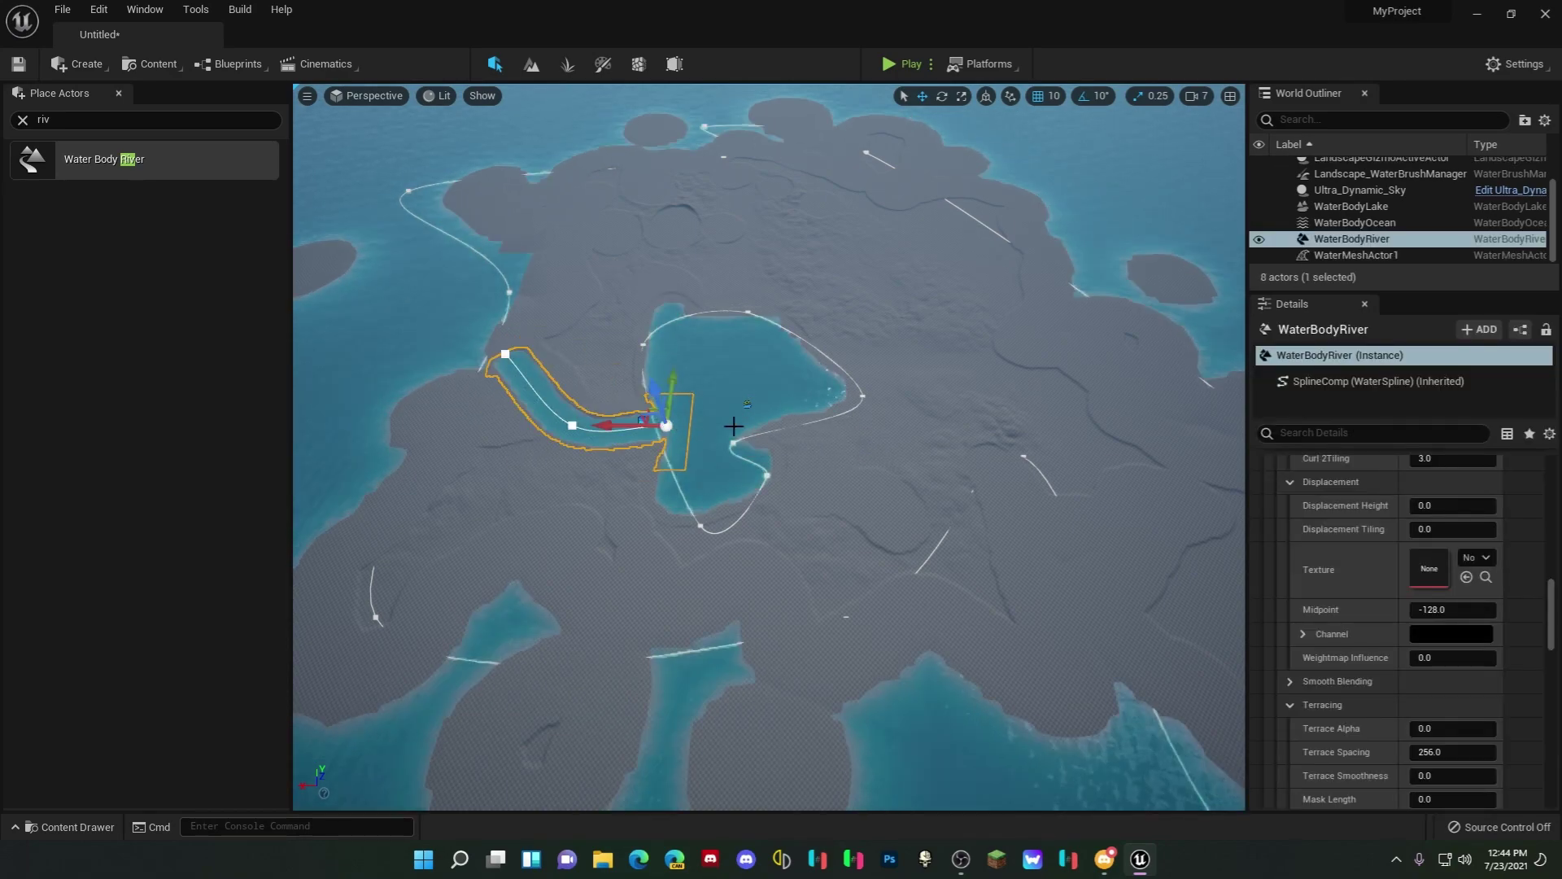
{"action": "key", "text": "f"}
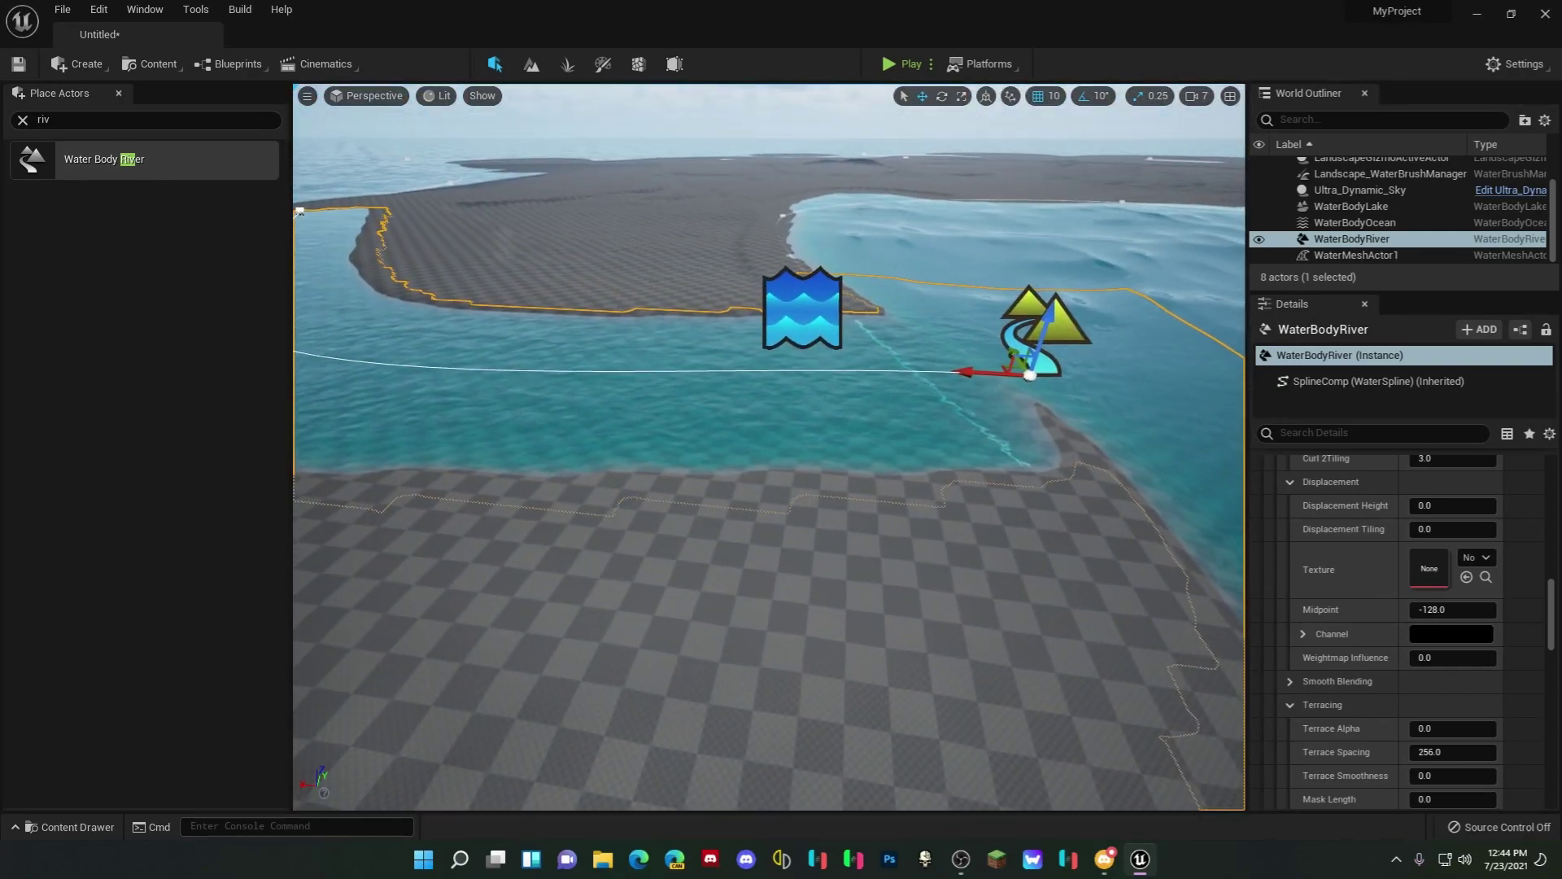
Step: Extend the river's seaward end with an added spline point so that it reaches into the ocean
{"action": "key", "text": "d"}
{"action": "left_click_drag", "start_coordinate": [715, 373], "coordinate": [797, 405]}
{"action": "right_click_drag", "start_coordinate": [809, 471], "coordinate": [819, 434]}
{"action": "key", "text": "s"}
{"action": "key", "text": "w"}
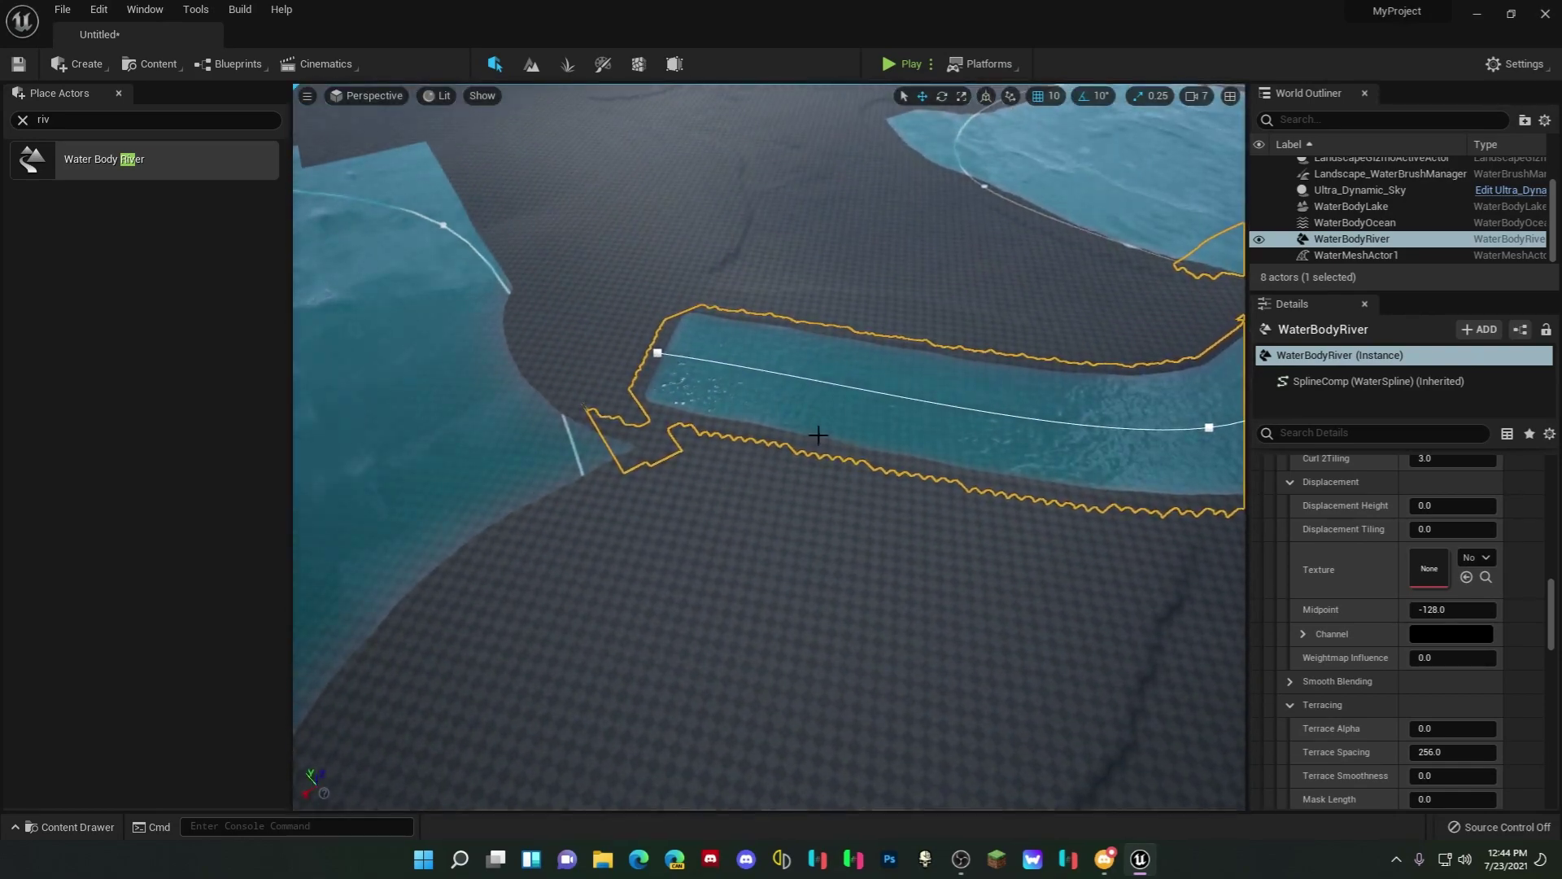
{"action": "left_click", "coordinate": [658, 352]}
{"action": "key", "text": "f"}
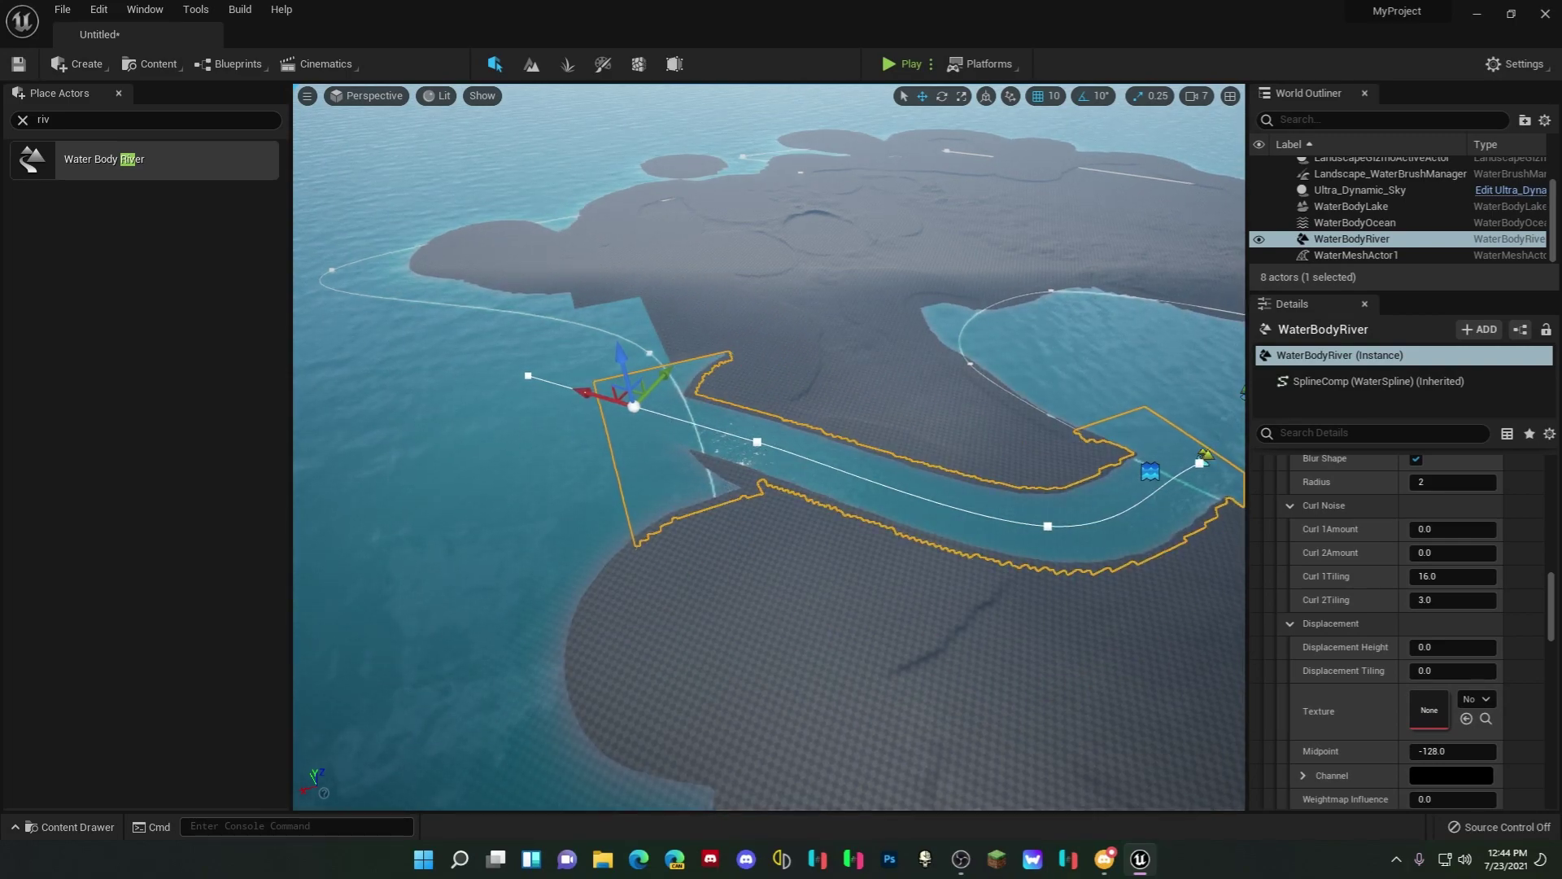
Step: Add and offset spline points along the river to give it a winding course, and deselect it
{"action": "right_click_drag", "start_coordinate": [806, 467], "coordinate": [883, 529]}
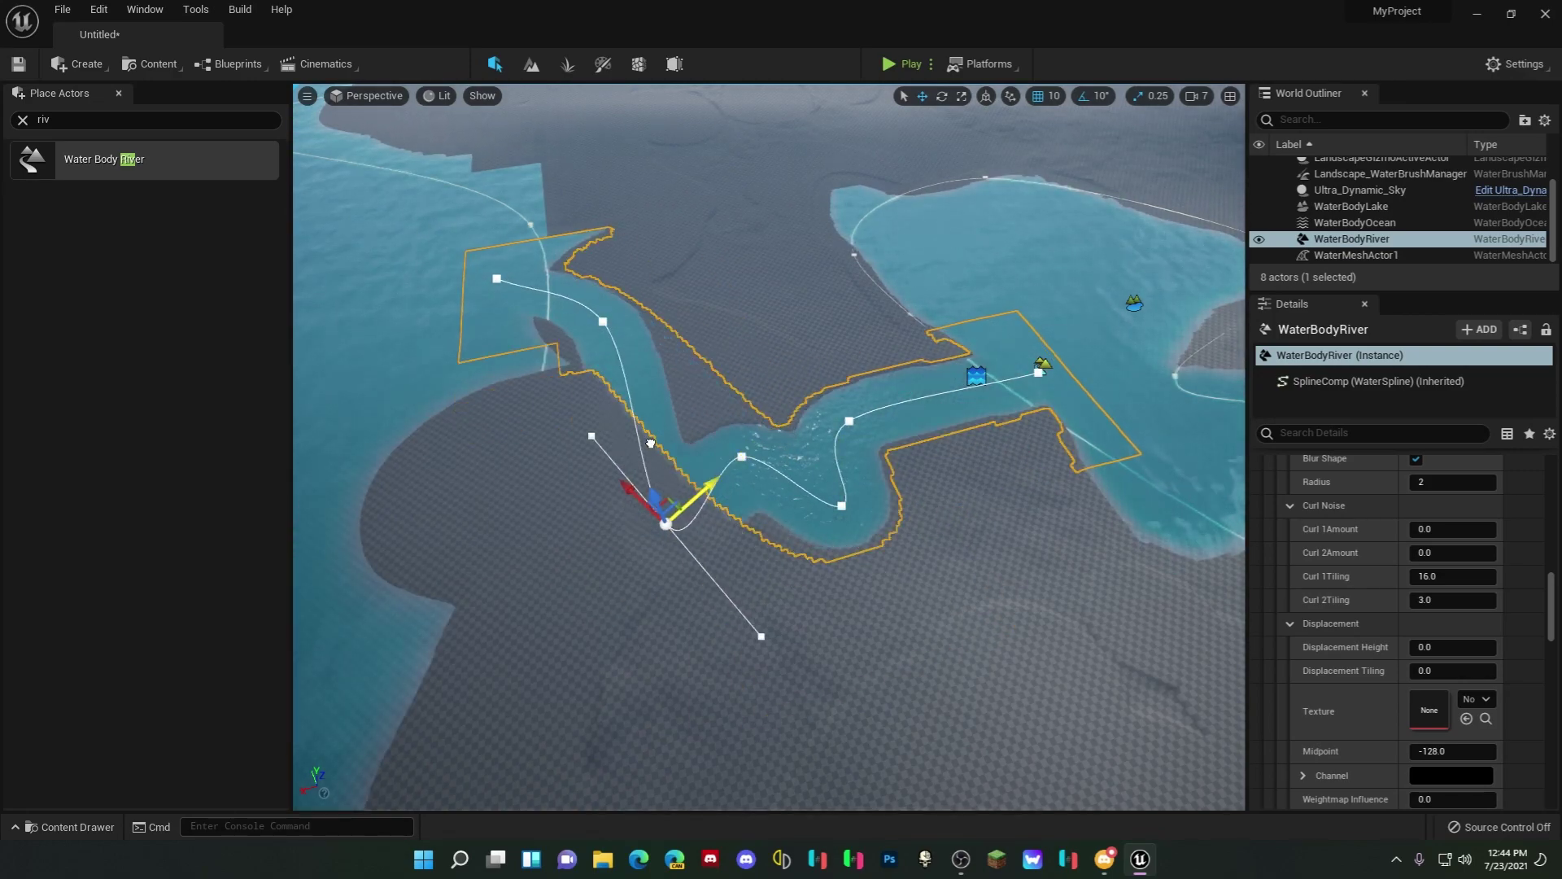
{"action": "left_click_drag", "start_coordinate": [630, 487], "coordinate": [577, 413], "text": "alt"}
{"action": "left_click_drag", "start_coordinate": [664, 439], "coordinate": [747, 453], "text": "alt"}
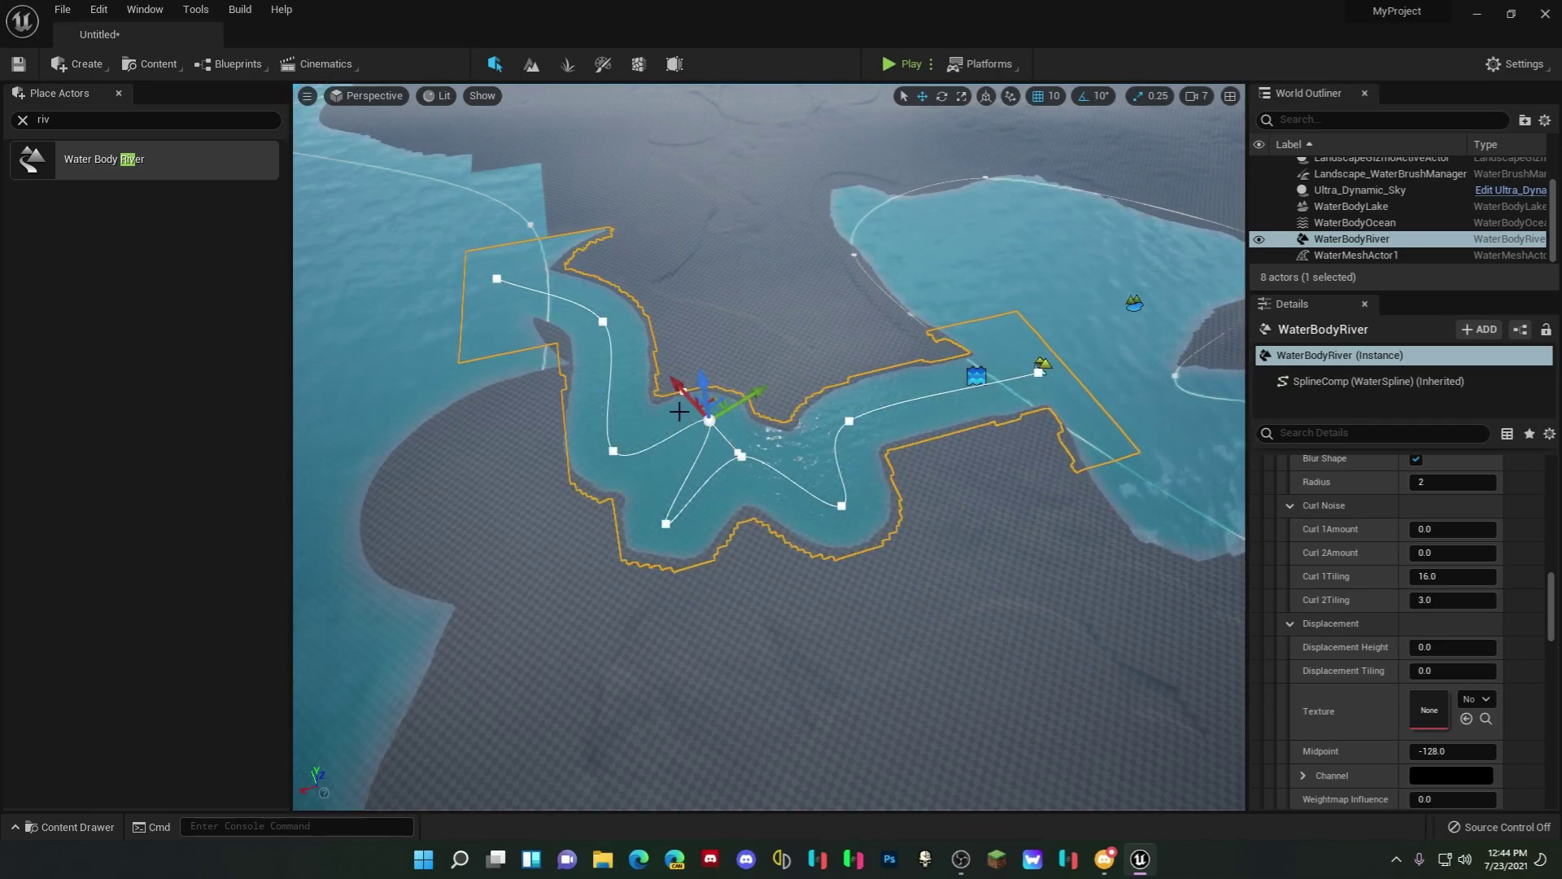
{"action": "left_click_drag", "start_coordinate": [633, 359], "coordinate": [632, 358], "text": "alt"}
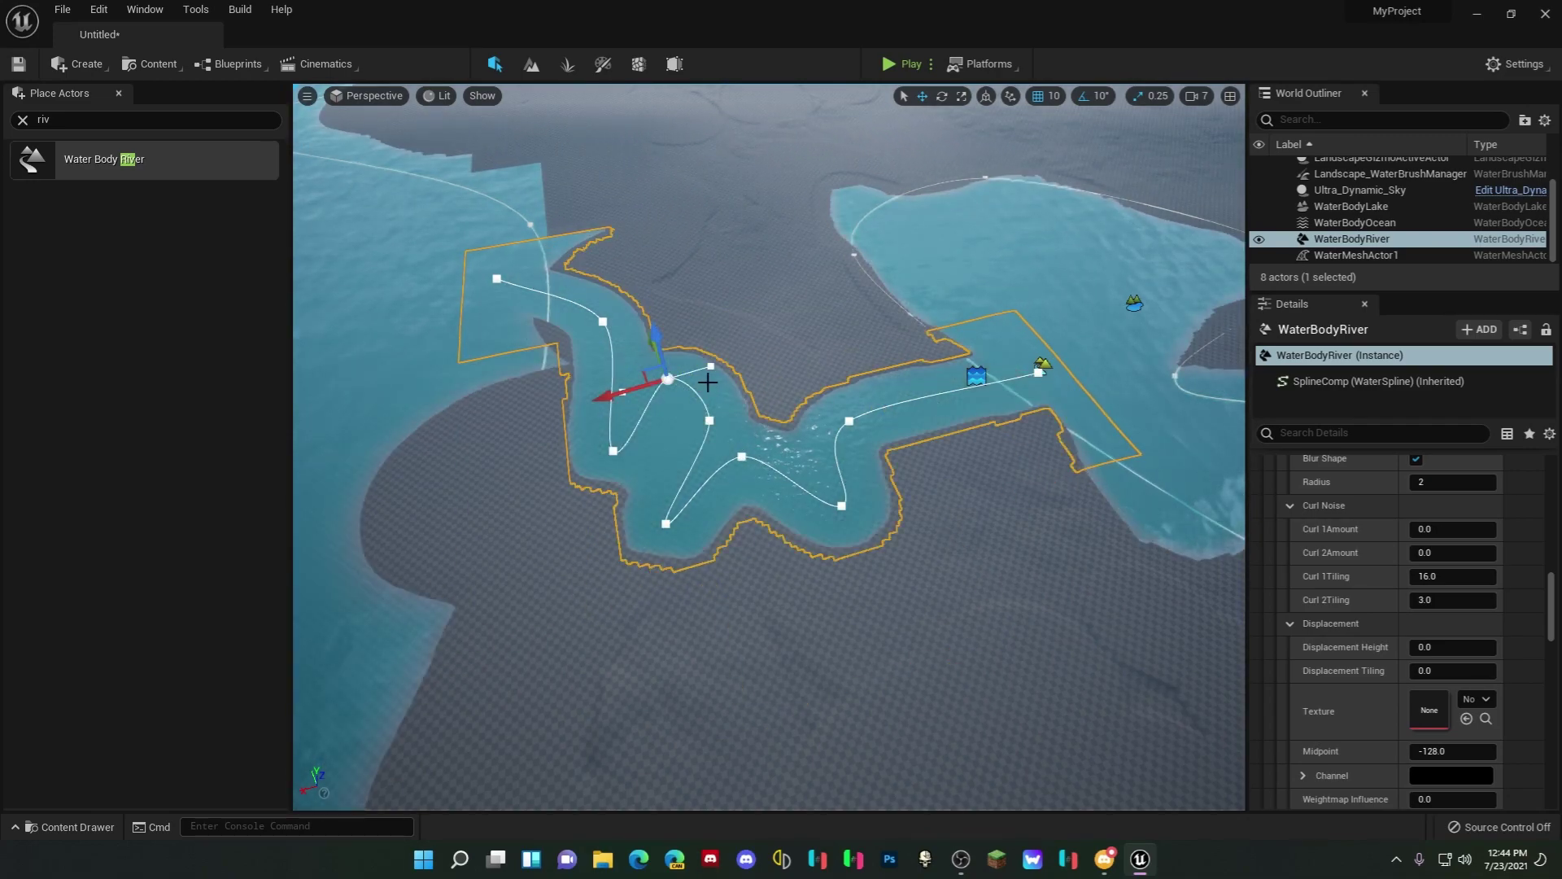
{"action": "key", "text": "Escape"}
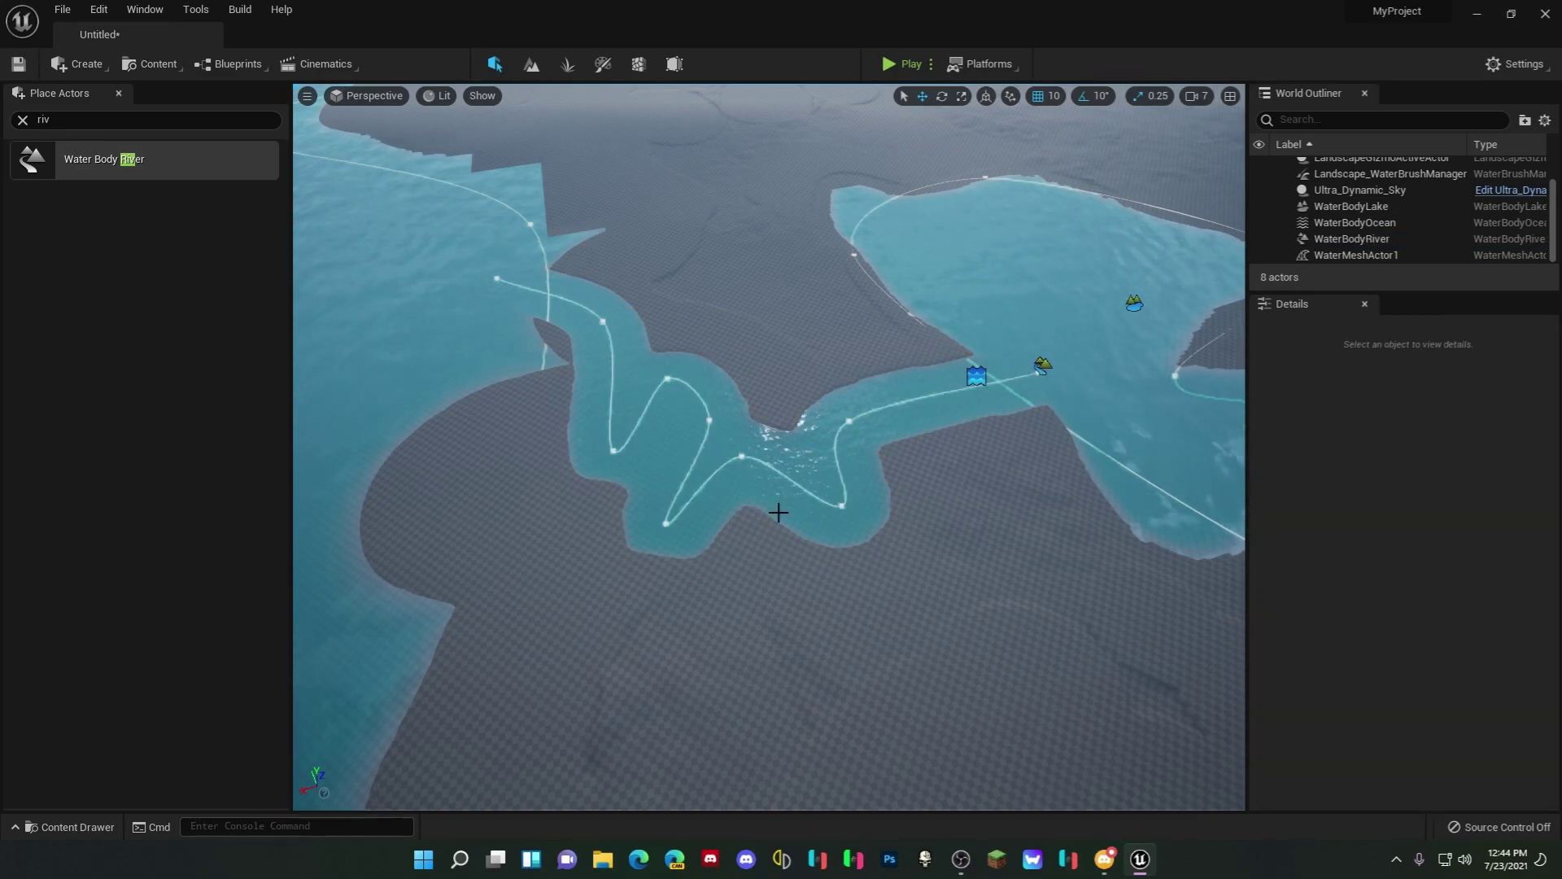
Step: Hide the splines and editor icons with game view and examine the lake, river and coastline
{"action": "key", "text": "g"}
{"action": "scroll", "coordinate": [780, 509], "scroll_direction": "up", "scroll_amount": 3}
{"action": "right_click_drag", "start_coordinate": [779, 509], "coordinate": [895, 358]}
{"action": "right_click_drag", "start_coordinate": [791, 427], "coordinate": [639, 575]}
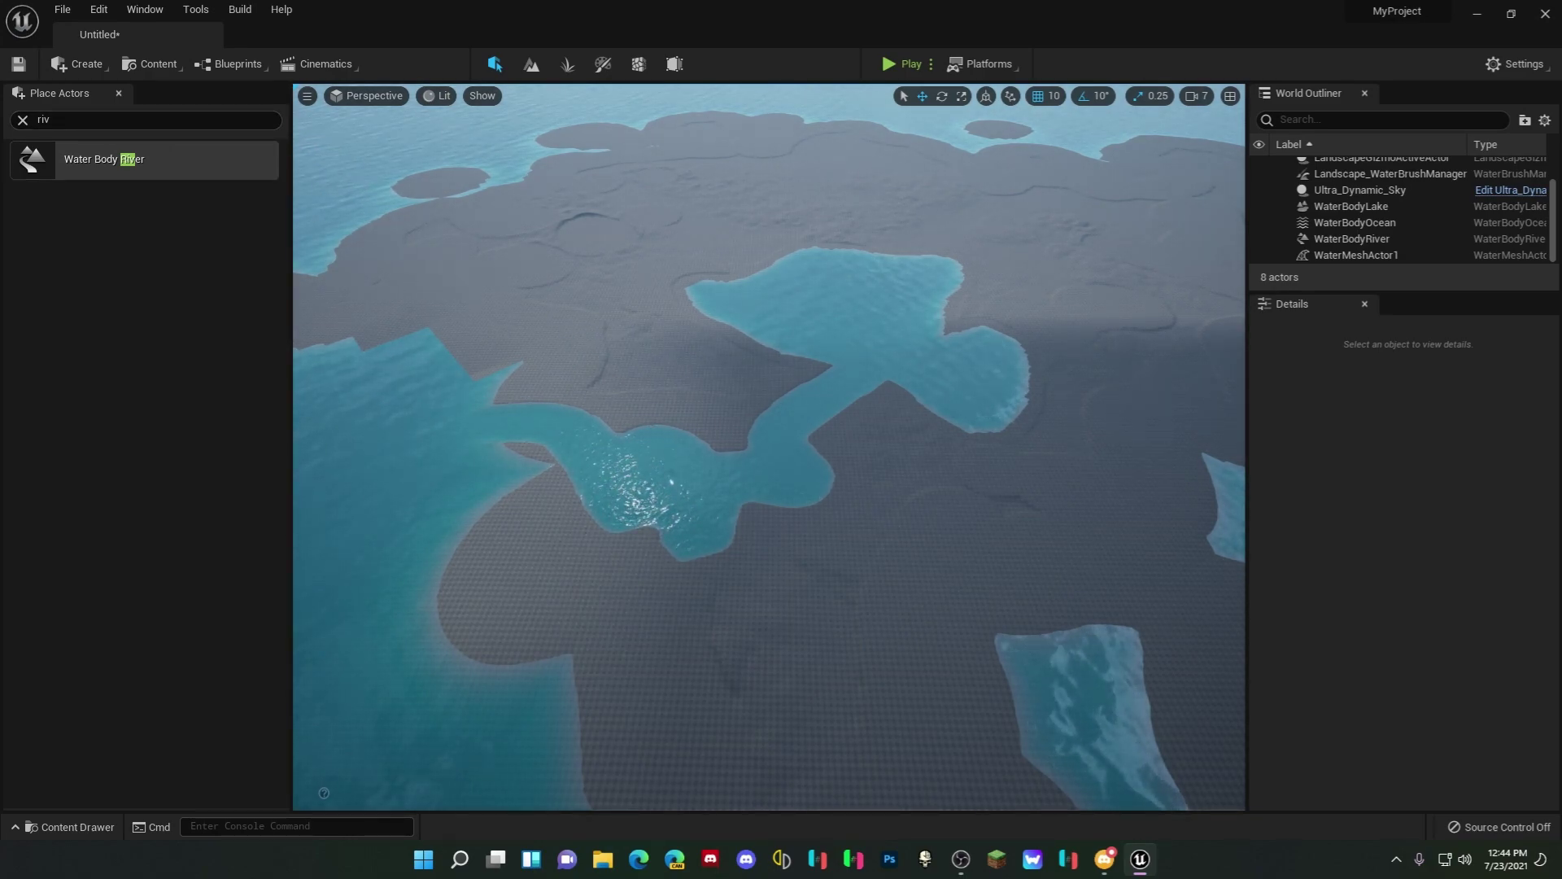
Step: Clear the actor search, select the landscape and bring its Landscape Material setting into view
{"action": "left_click", "coordinate": [23, 120]}
{"action": "left_click", "coordinate": [71, 825]}
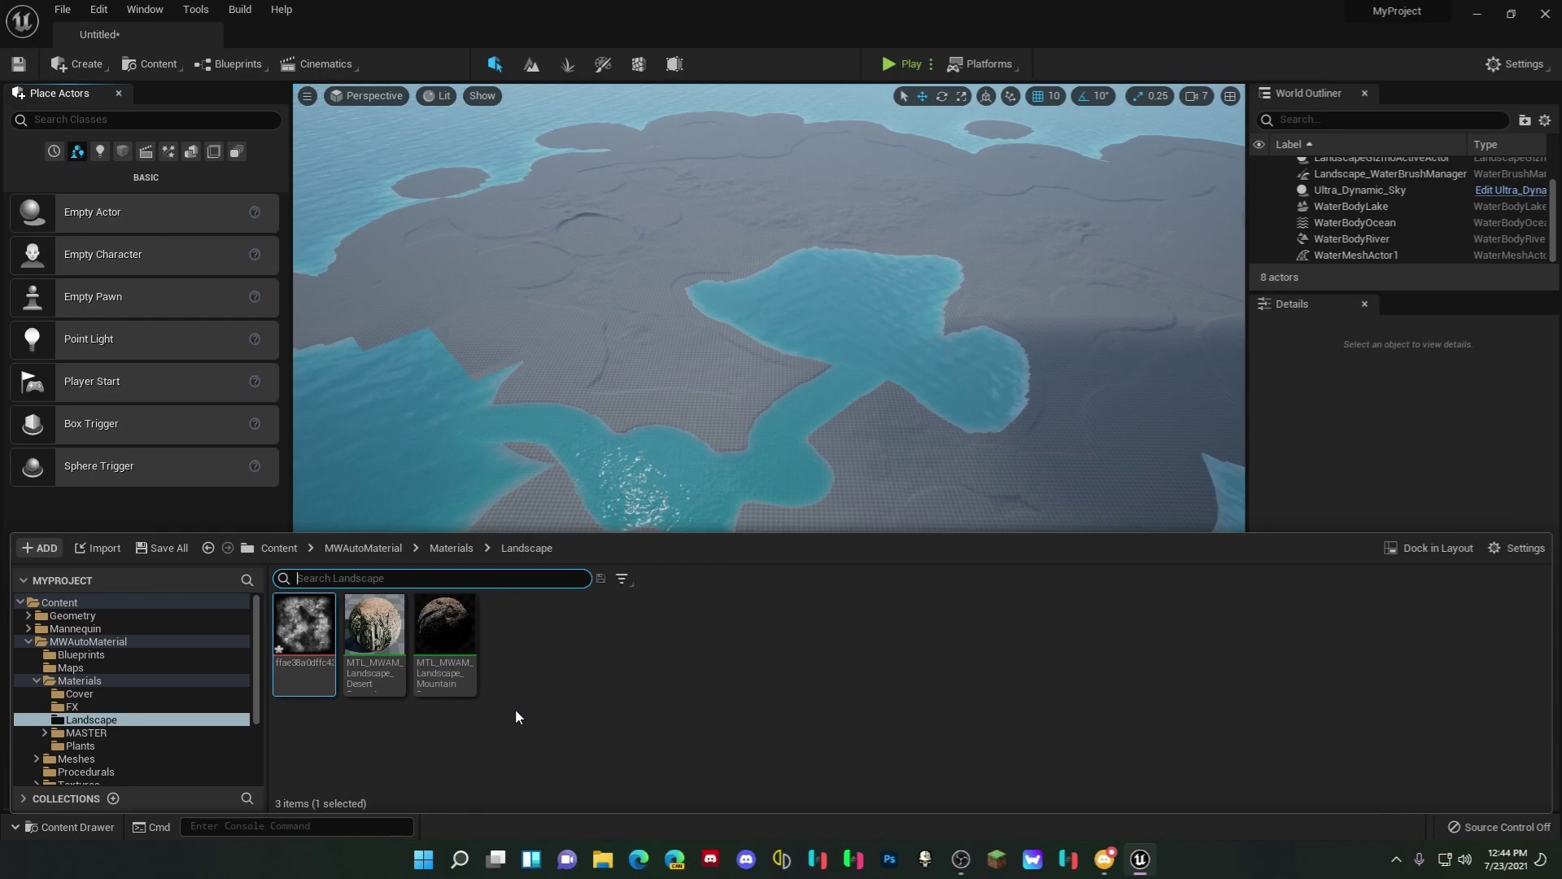
{"action": "left_click", "coordinate": [700, 327]}
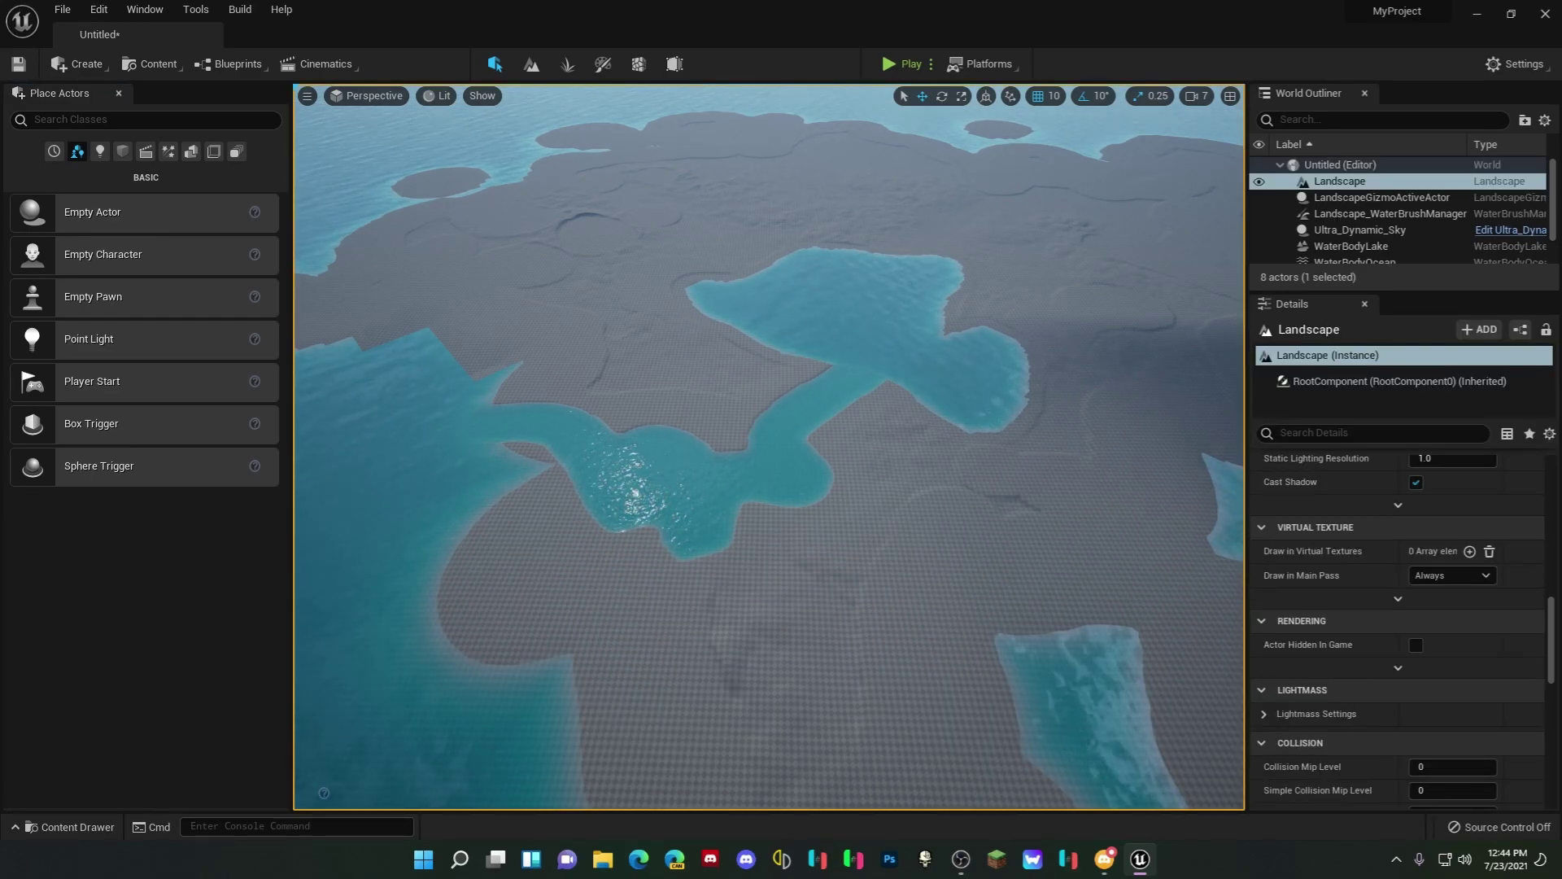
{"action": "scroll", "coordinate": [1496, 632], "scroll_direction": "up", "scroll_amount": 10}
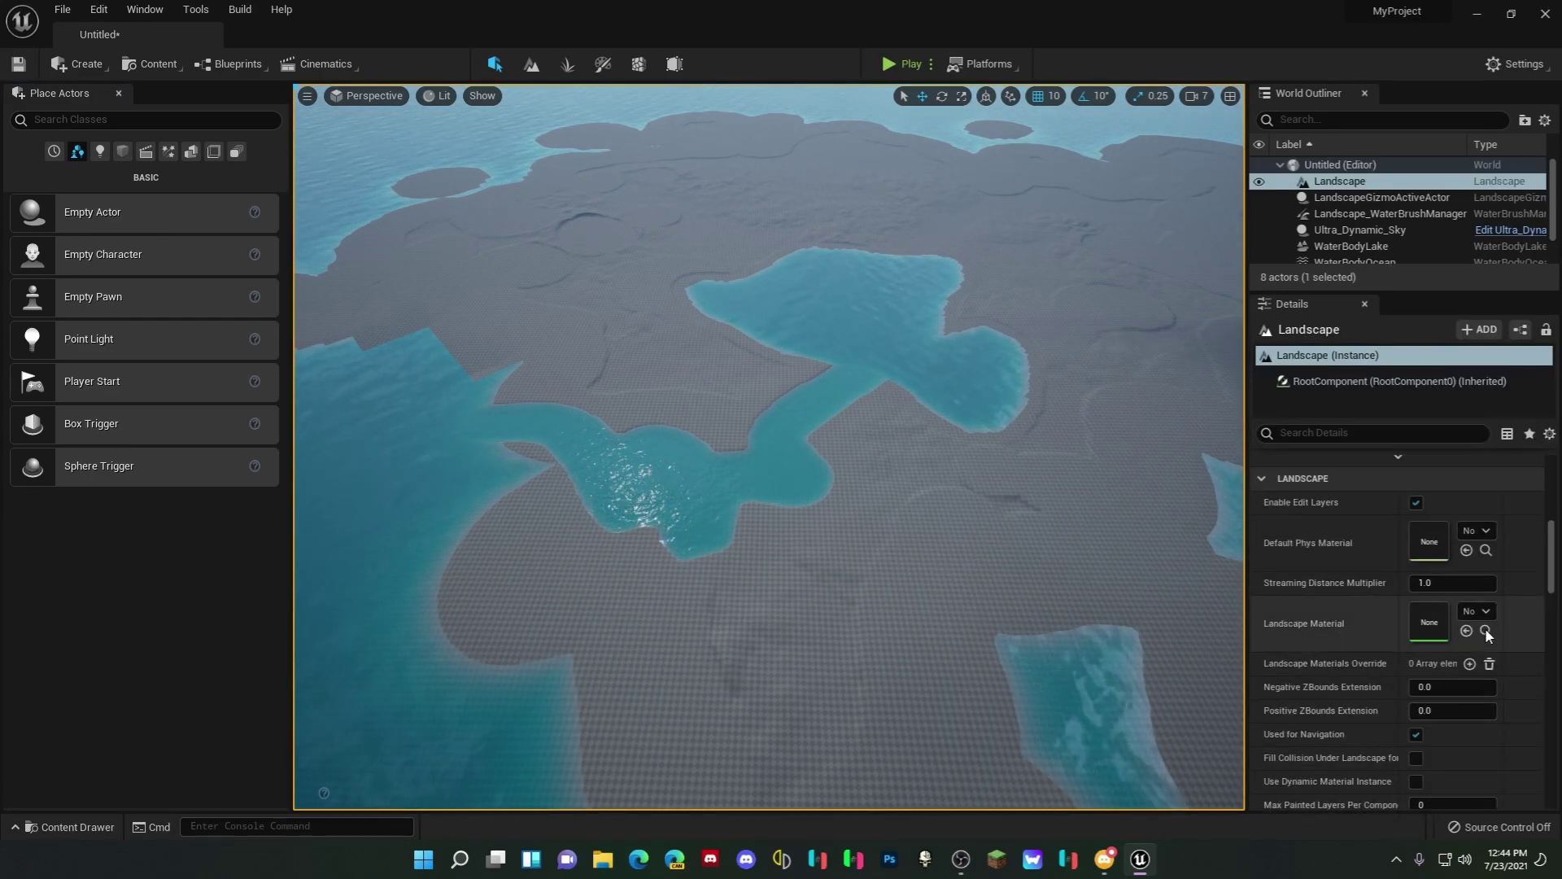
{"action": "scroll", "coordinate": [1486, 629], "scroll_direction": "up", "scroll_amount": 1}
Step: Dock the content browser in the editor layout with the MWAutoMaterial landscape materials folder open
{"action": "left_click", "coordinate": [73, 827]}
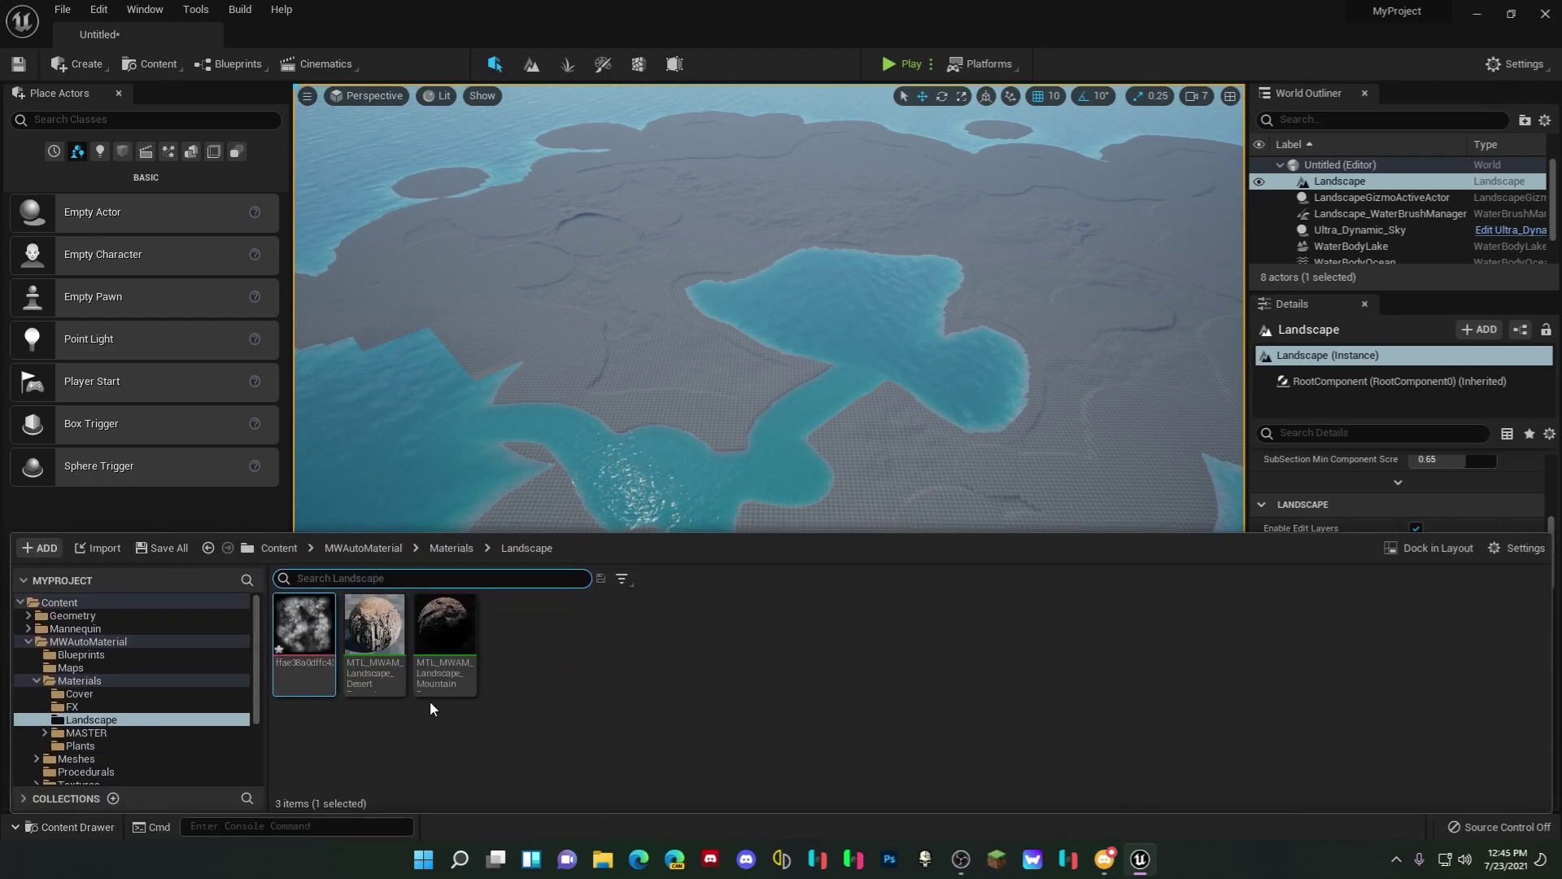
{"action": "left_click_drag", "start_coordinate": [431, 687], "coordinate": [453, 627]}
{"action": "left_click", "coordinate": [1383, 549]}
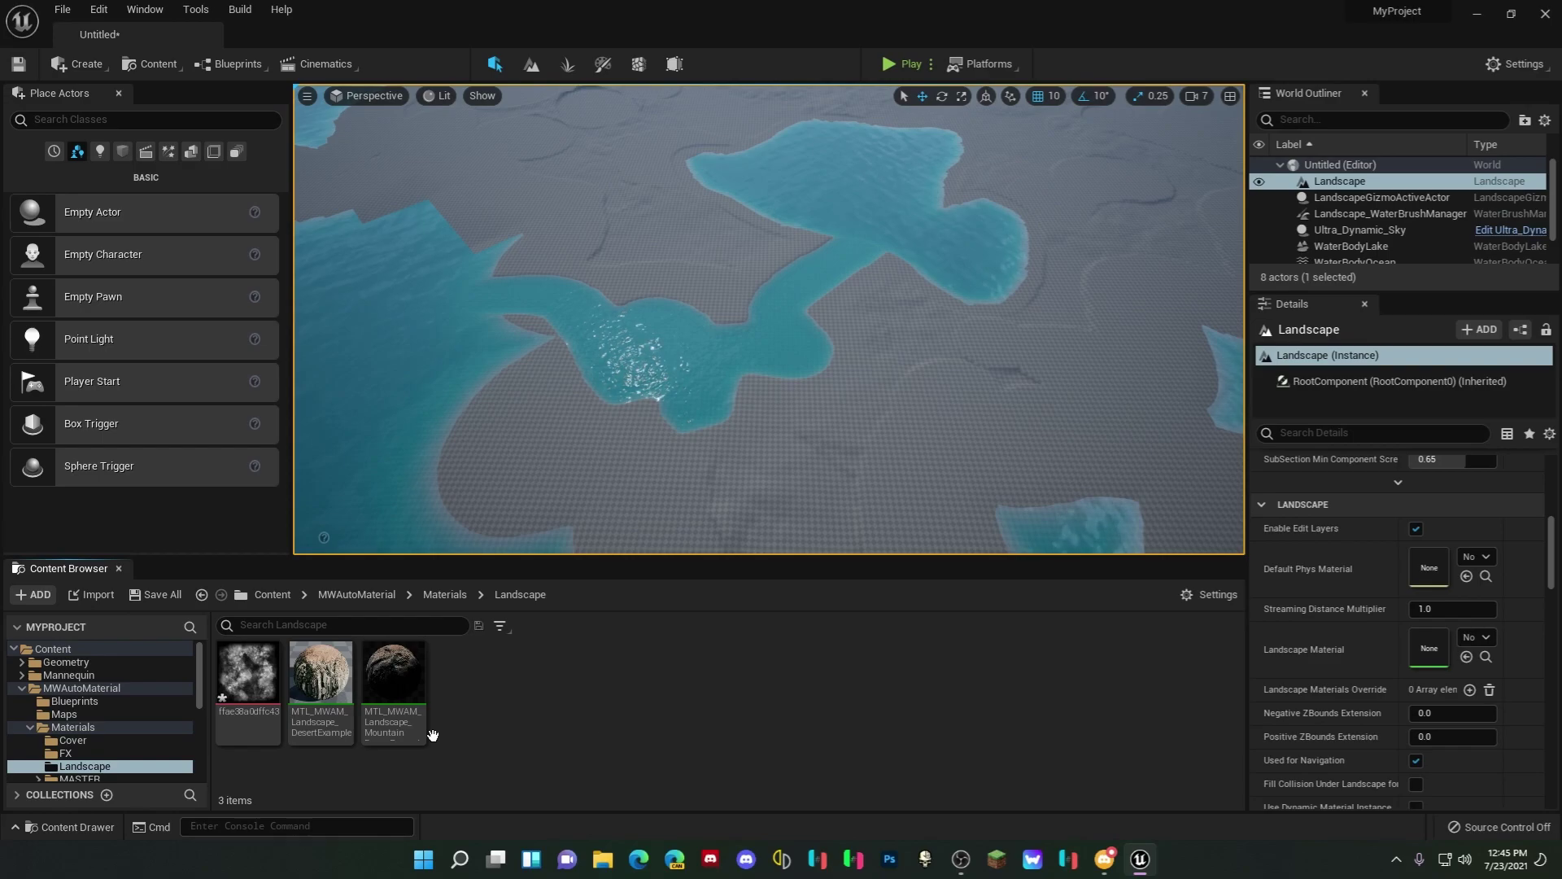
Step: Assign the MTL_MWAM_Landscape_Mountain material as the landscape's Landscape Material and inspect the river banks up close
{"action": "left_click_drag", "start_coordinate": [394, 688], "coordinate": [1434, 656]}
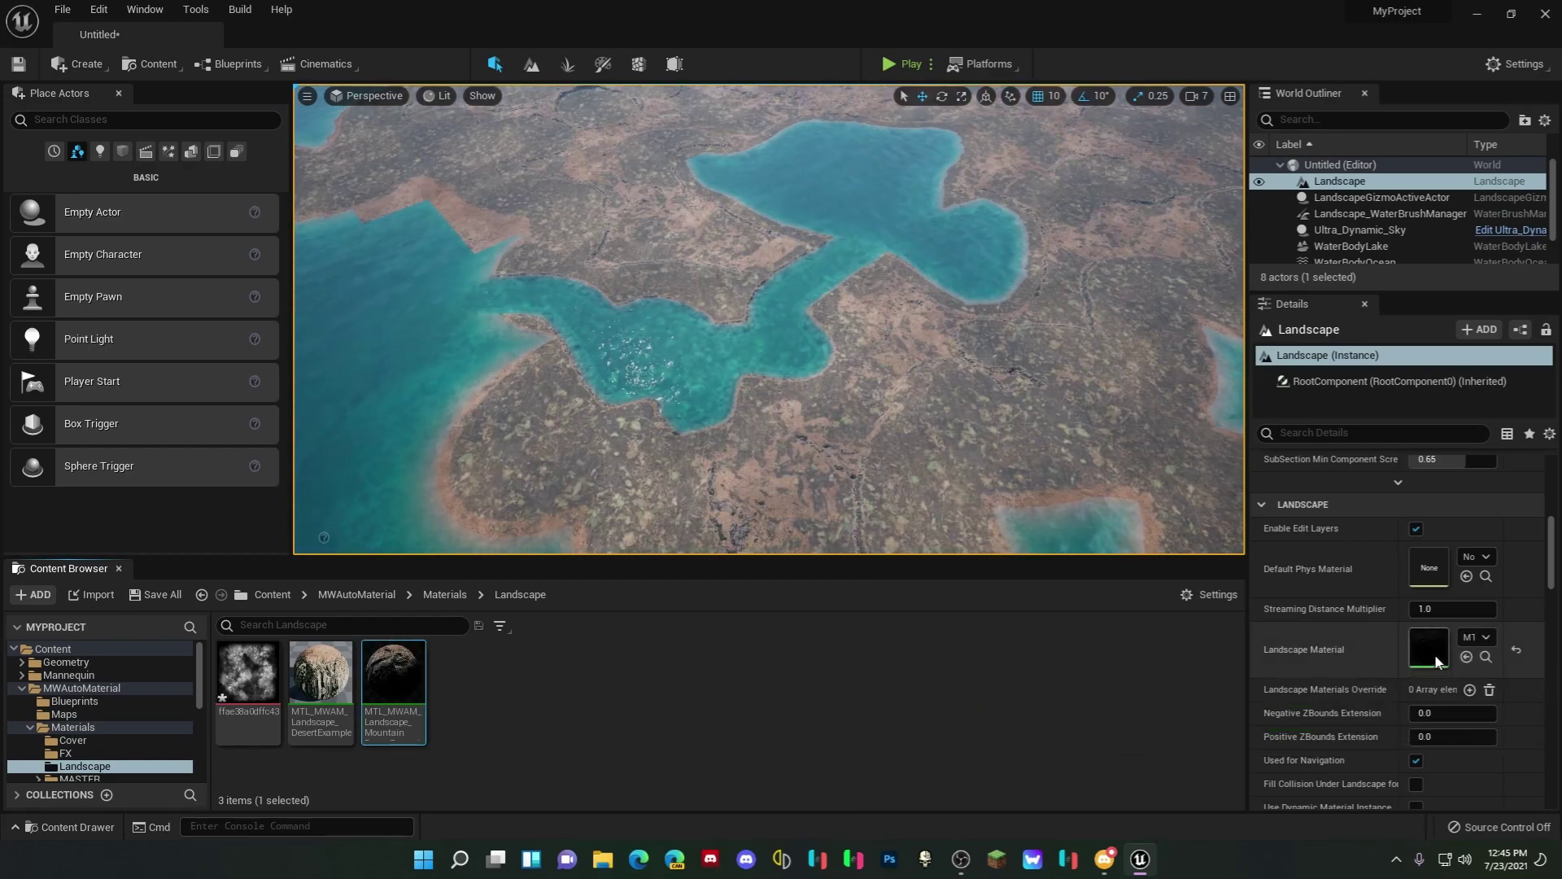
{"action": "right_click_drag", "start_coordinate": [969, 401], "coordinate": [971, 367]}
{"action": "key", "text": "w"}
{"action": "scroll", "coordinate": [960, 380], "scroll_direction": "up", "scroll_amount": 3}
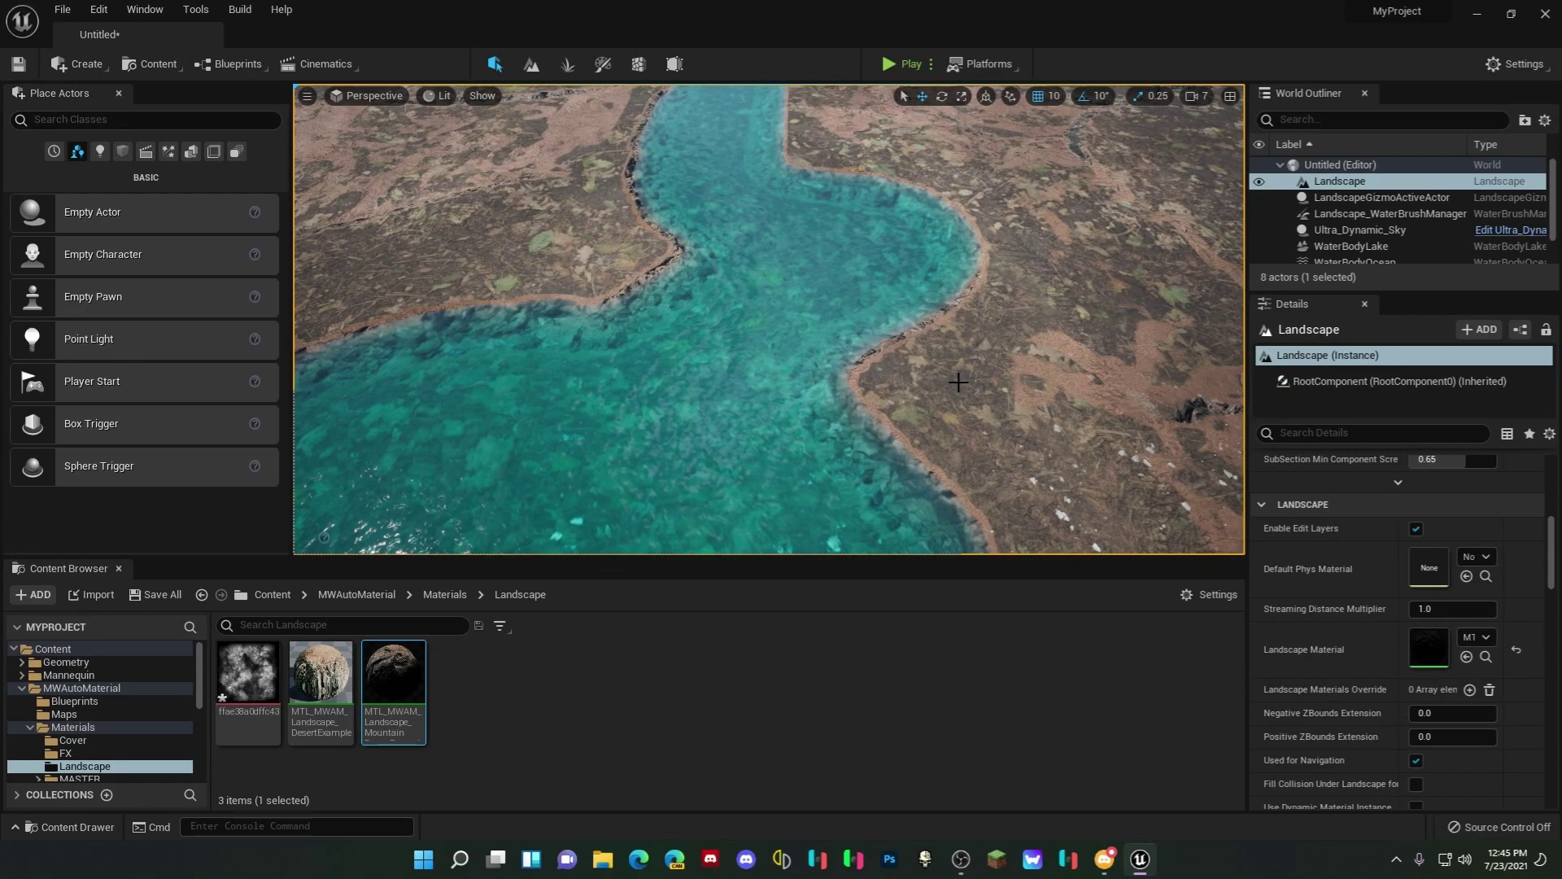
Step: Return to the root Content folder and search all project content for "map" to find the third-person example level
{"action": "left_click", "coordinate": [273, 595]}
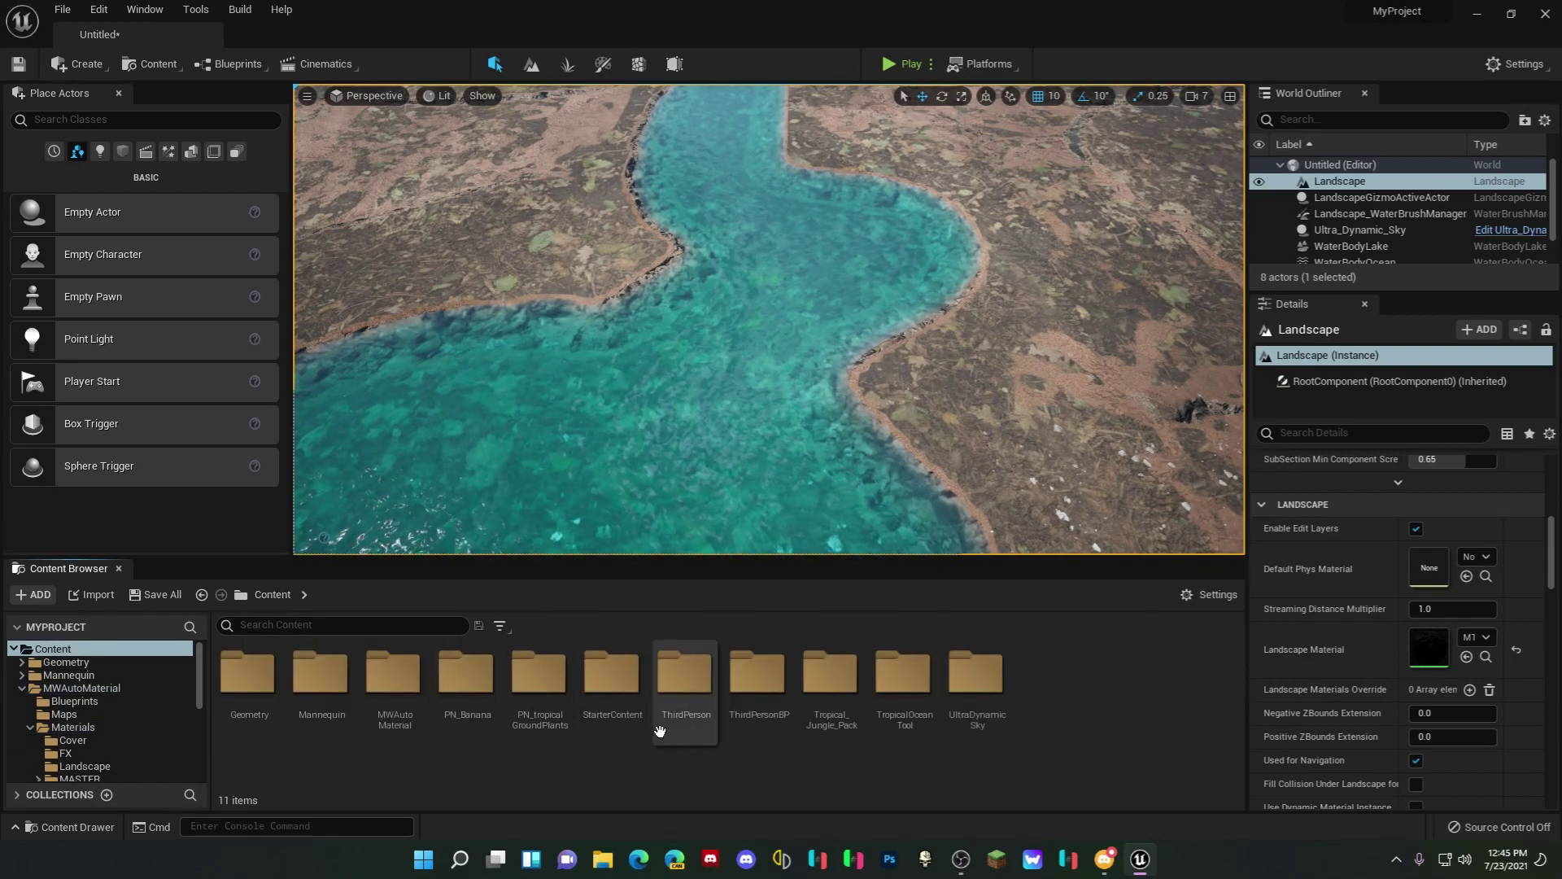
{"action": "double_click", "coordinate": [681, 679]}
{"action": "left_click", "coordinate": [273, 595]}
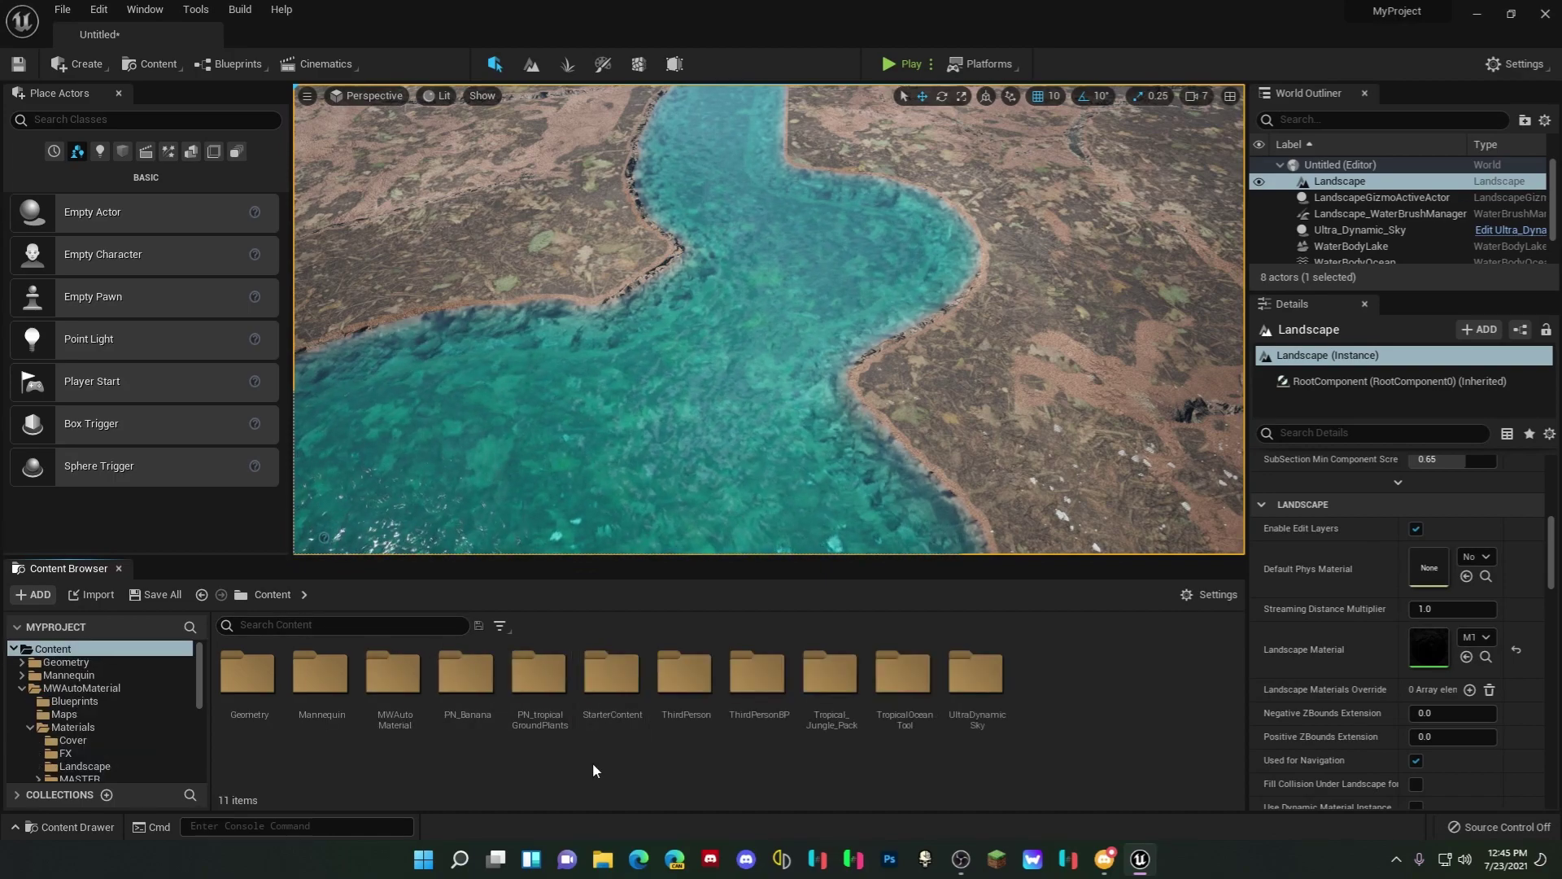
{"action": "left_click", "coordinate": [349, 632]}
{"action": "type", "text": "map"}
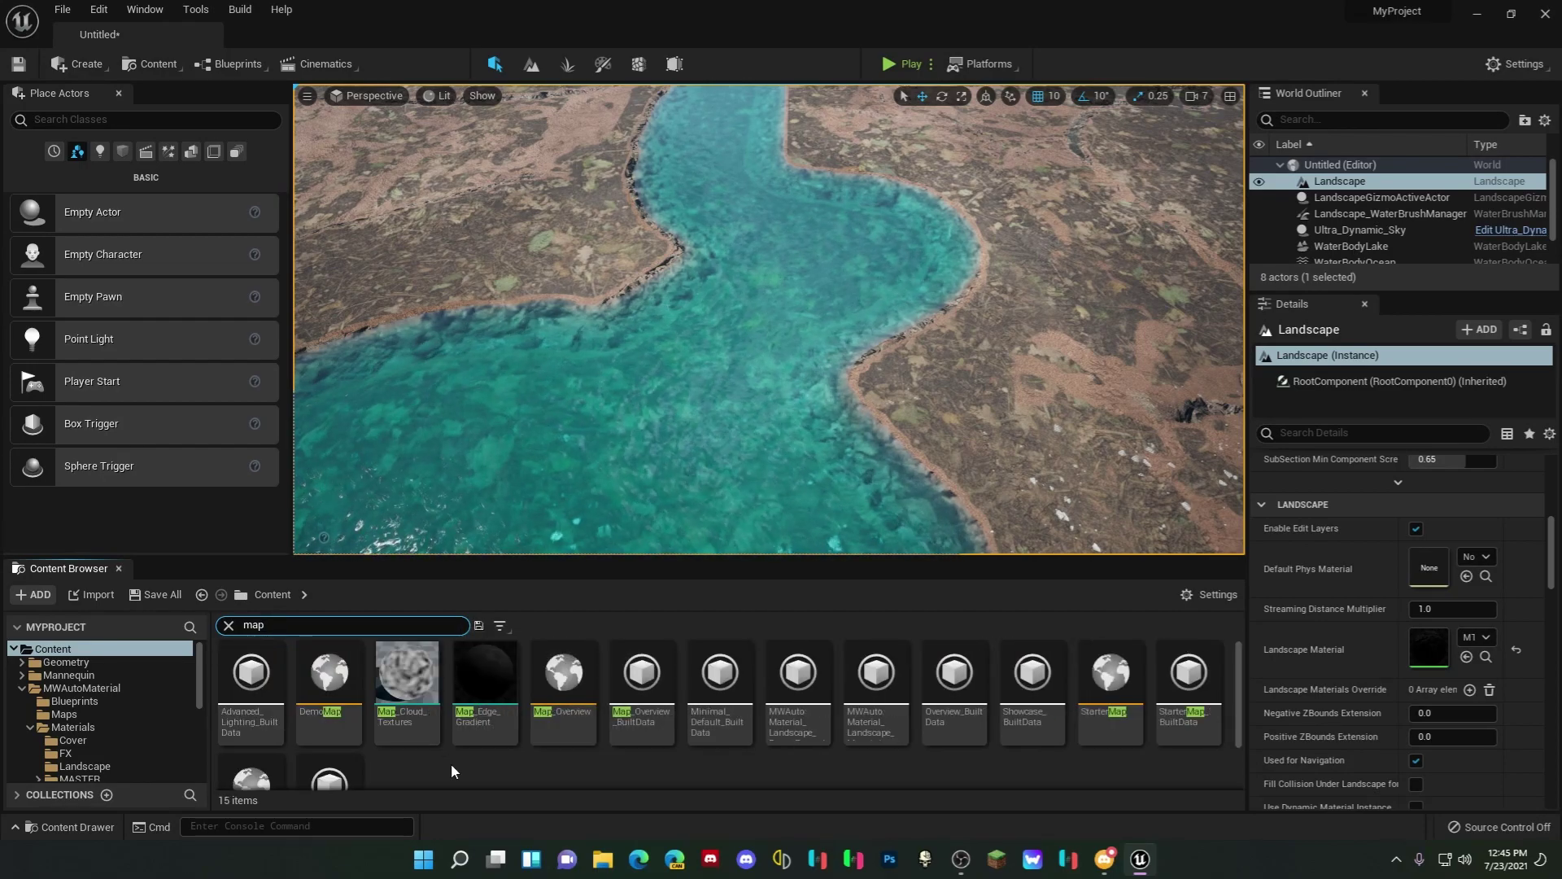
{"action": "scroll", "coordinate": [451, 763], "scroll_direction": "down", "scroll_amount": 2}
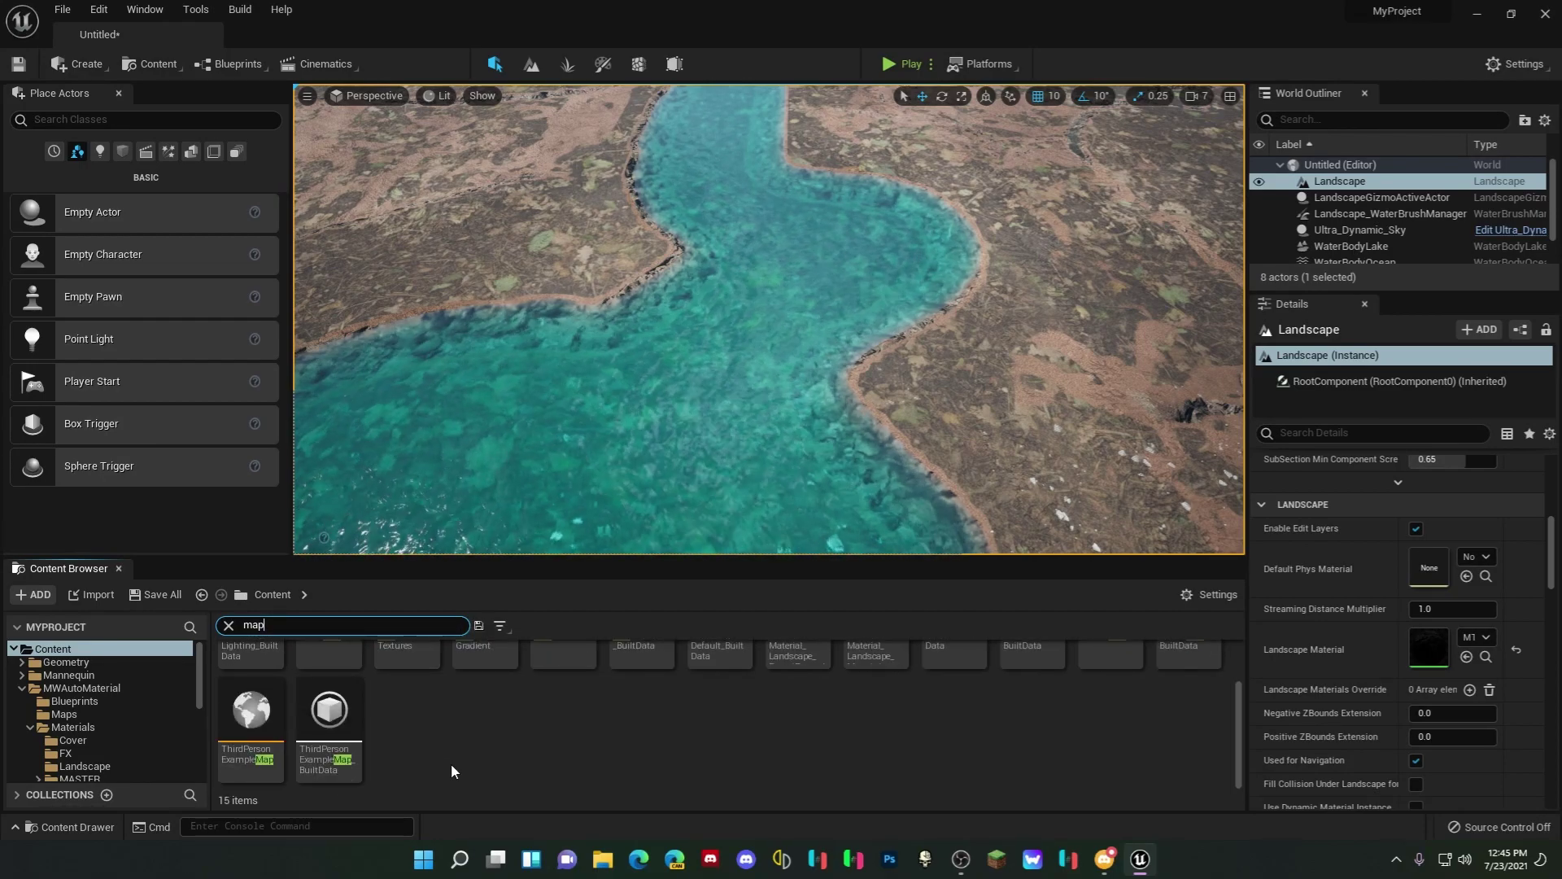
Step: Open ThirdPersonExampleMap, saving all modified content and the current level as Untitled in ThirdPersonBP/Maps
{"action": "left_click", "coordinate": [240, 710]}
{"action": "double_click", "coordinate": [240, 710]}
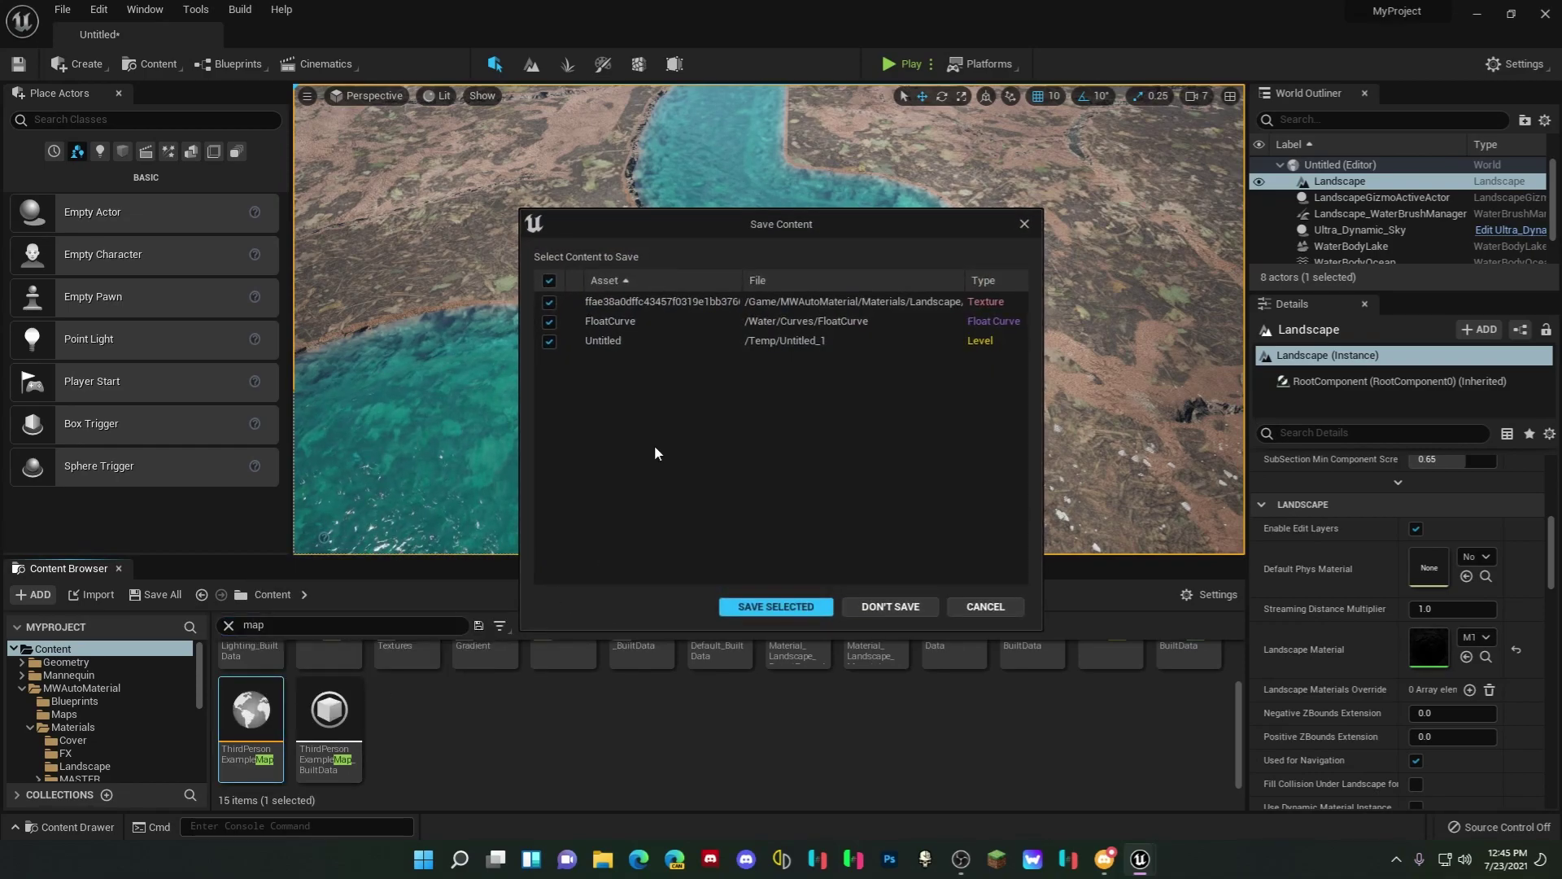
{"action": "left_click", "coordinate": [760, 612]}
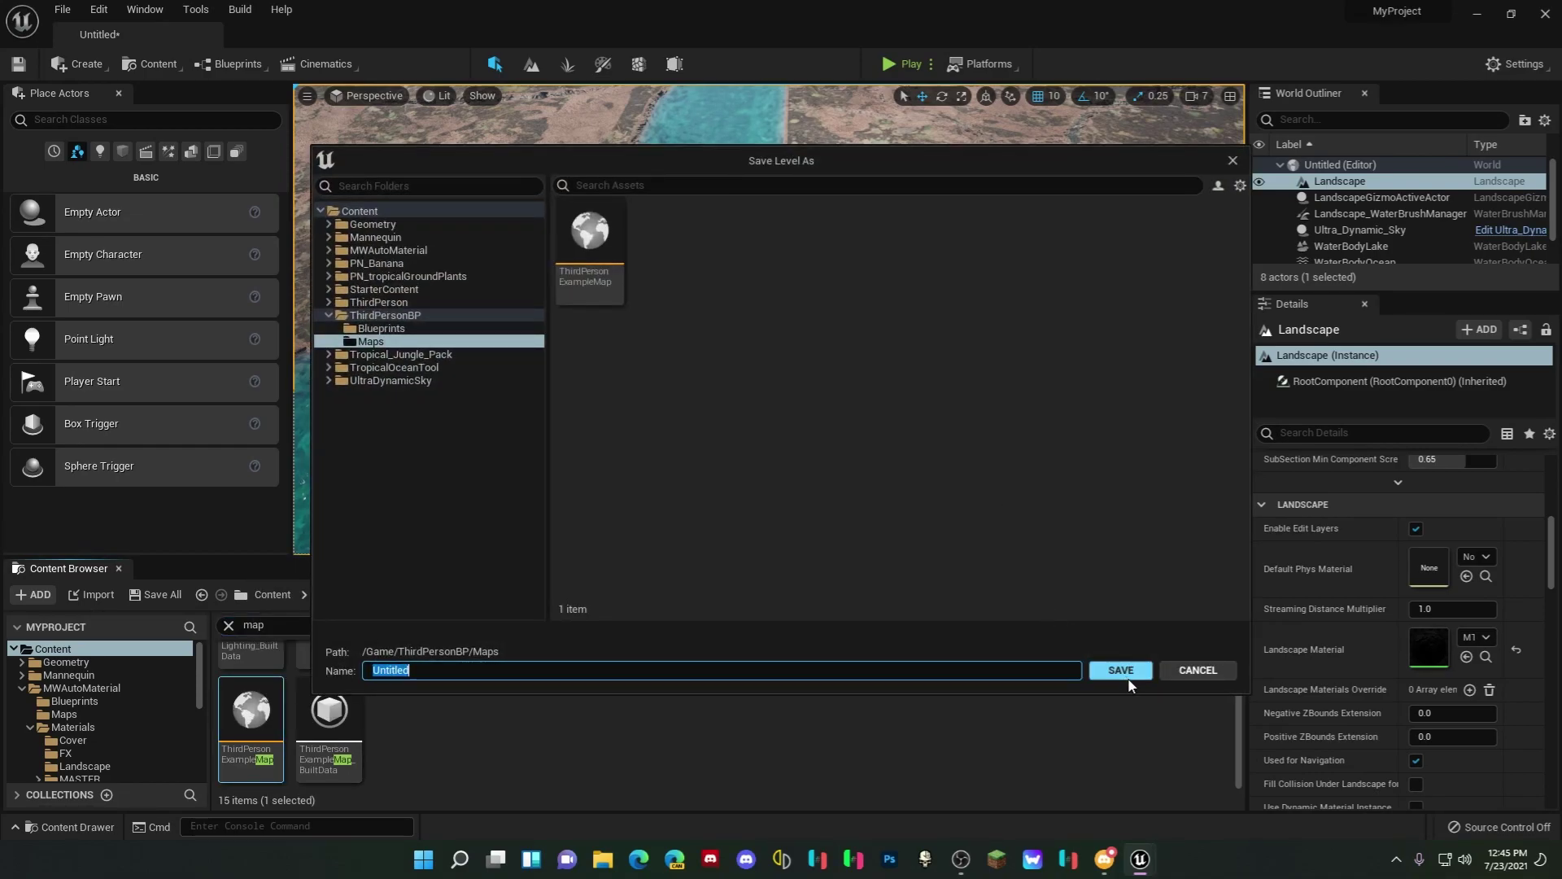
{"action": "left_click", "coordinate": [1122, 671]}
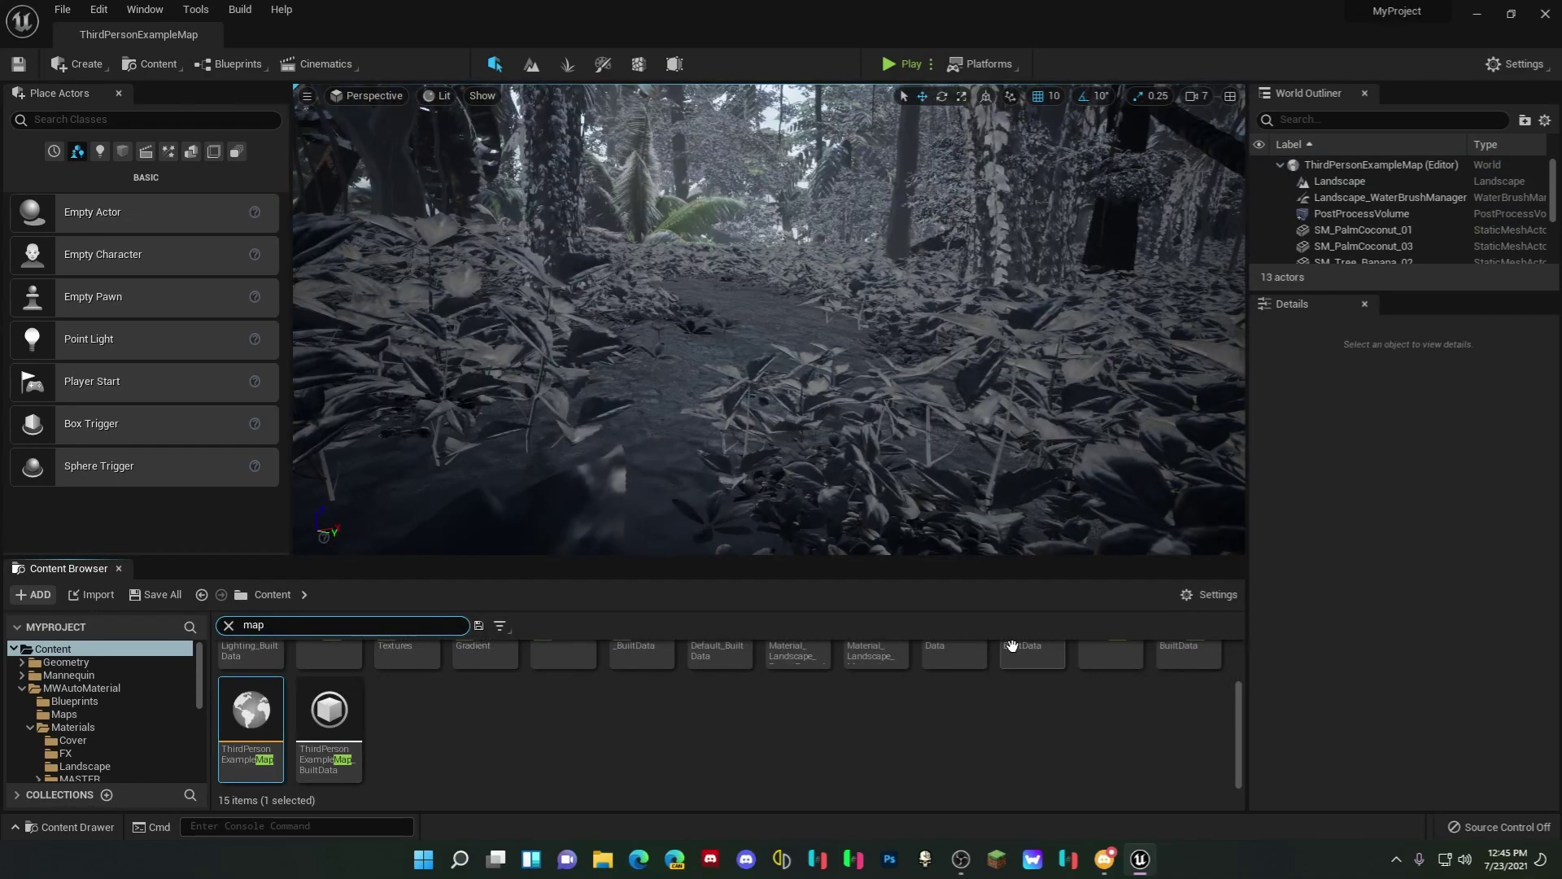
Step: Examine the finished jungle island's river, vegetation and beach, and look through its list of water body actors
{"action": "right_click_drag", "start_coordinate": [896, 366], "coordinate": [651, 277]}
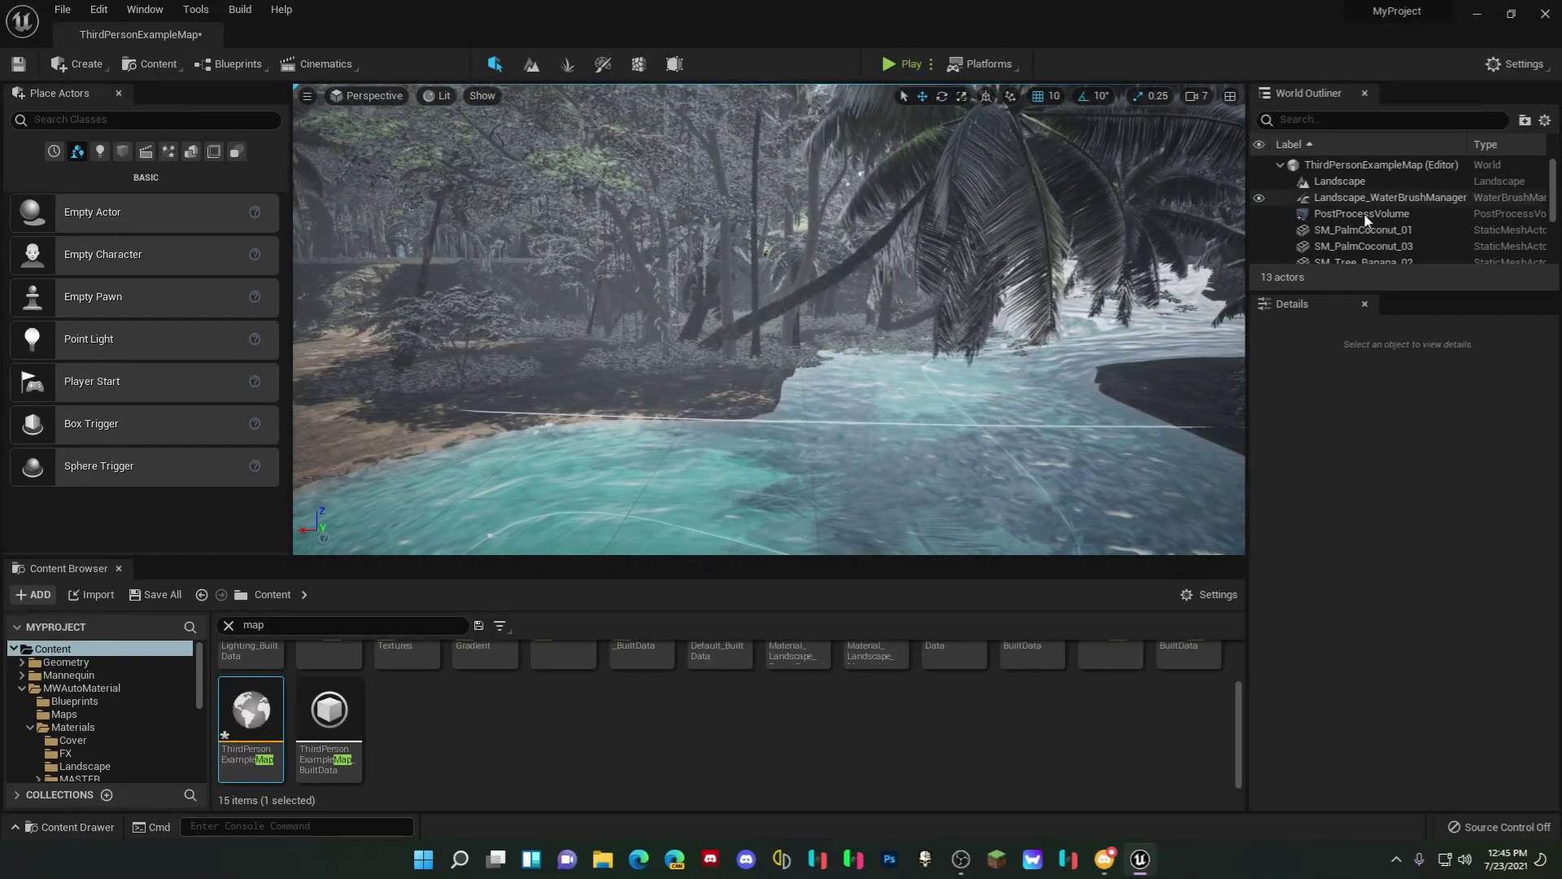
{"action": "scroll", "coordinate": [1371, 223], "scroll_direction": "down", "scroll_amount": 5}
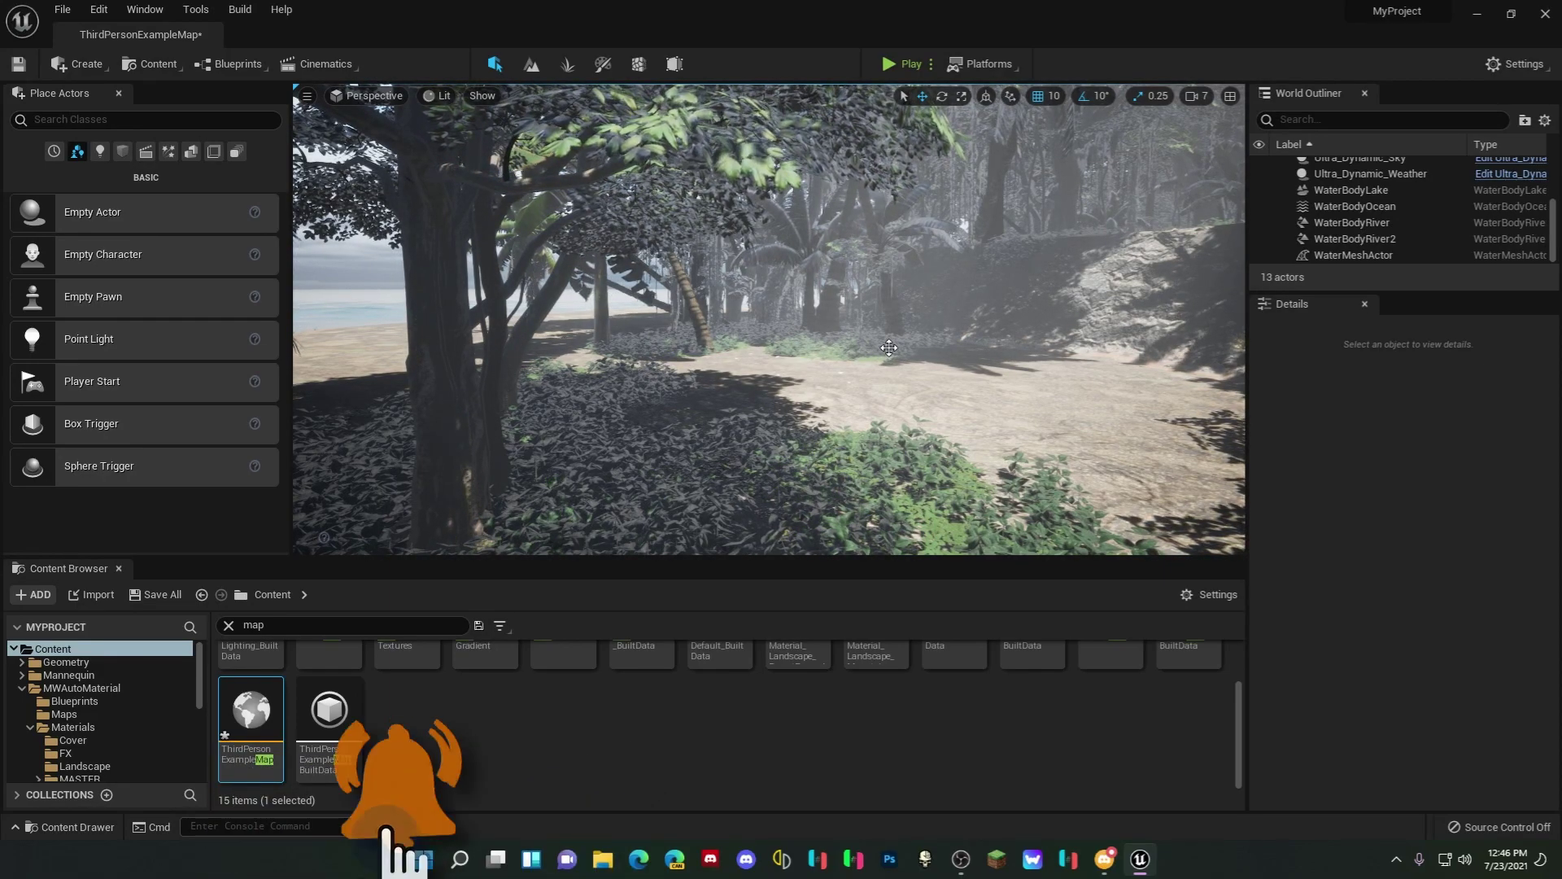
{"action": "right_click_drag", "start_coordinate": [888, 347], "coordinate": [799, 319]}
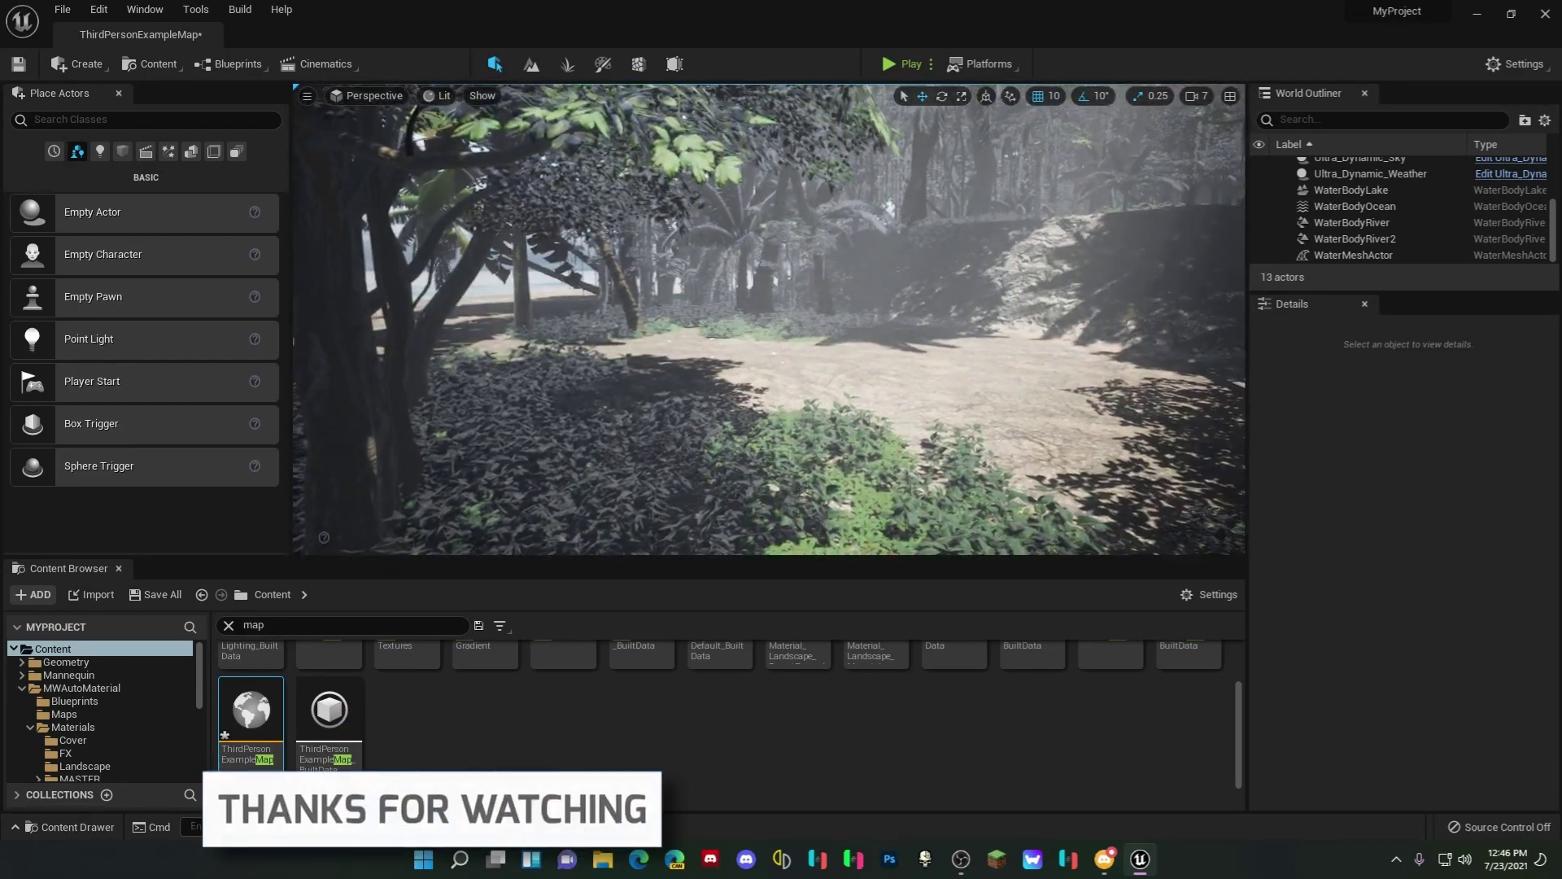